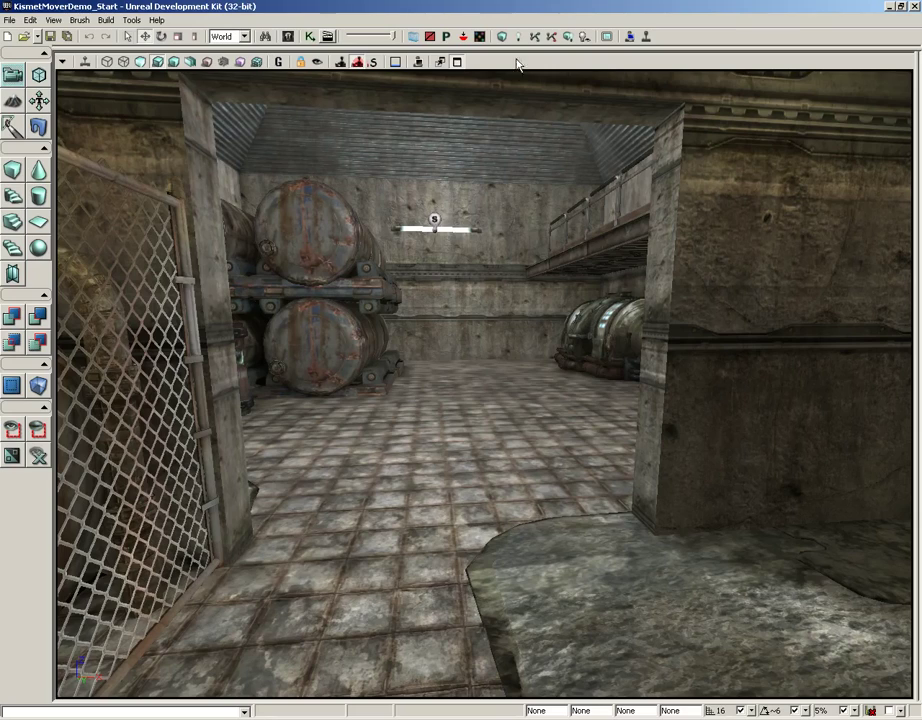
- Select the S_LT_Bridge_SM_Bridgepanel01e static mesh in the Content Browser and close the browser
left_click_drag(511, 271, 463, 66)
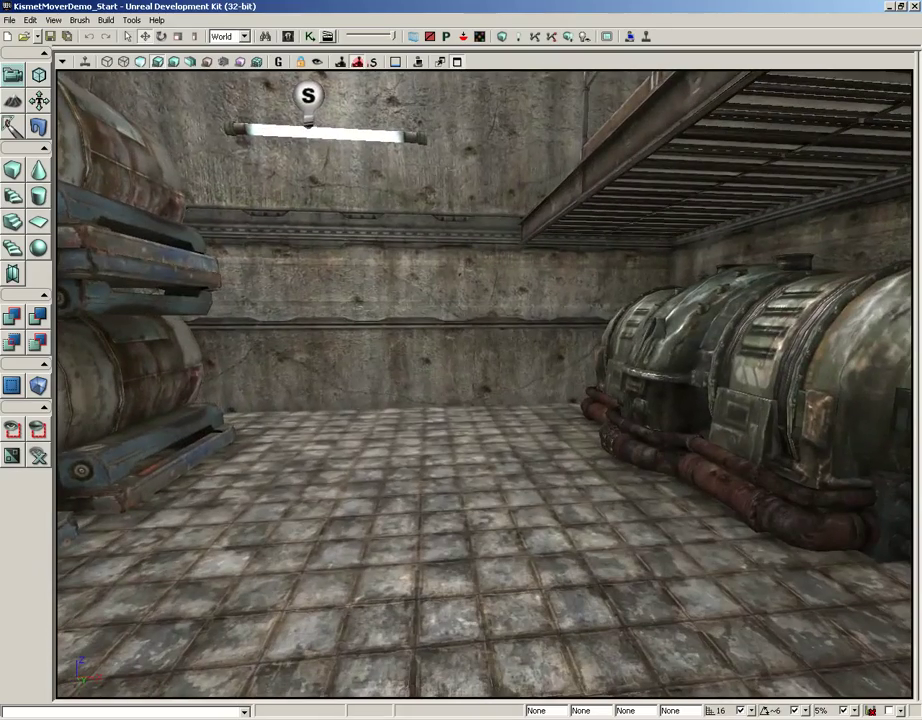
left_click(287, 36)
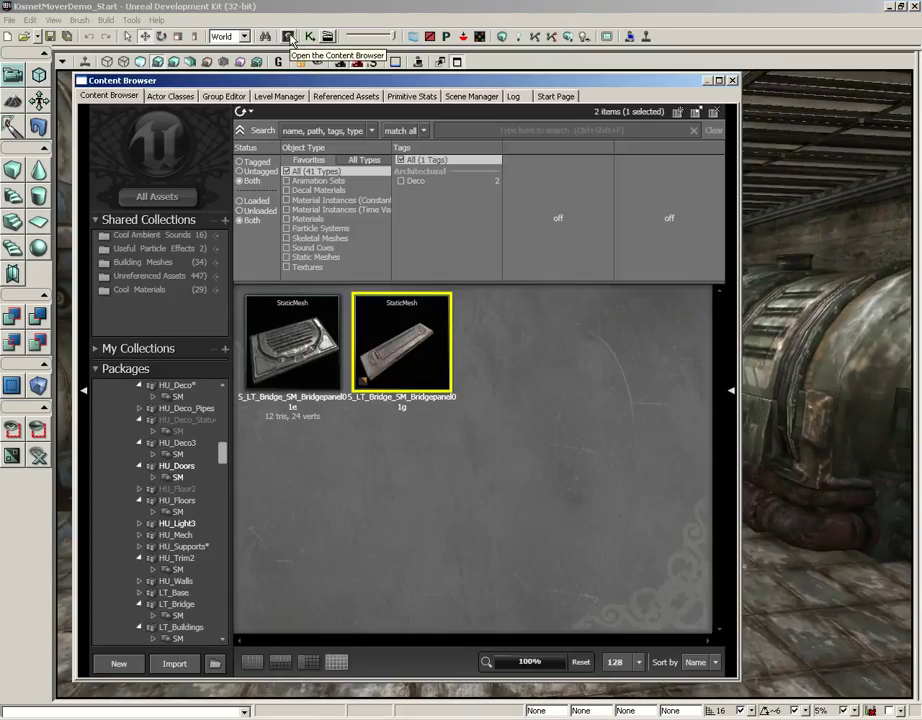
left_click(288, 365)
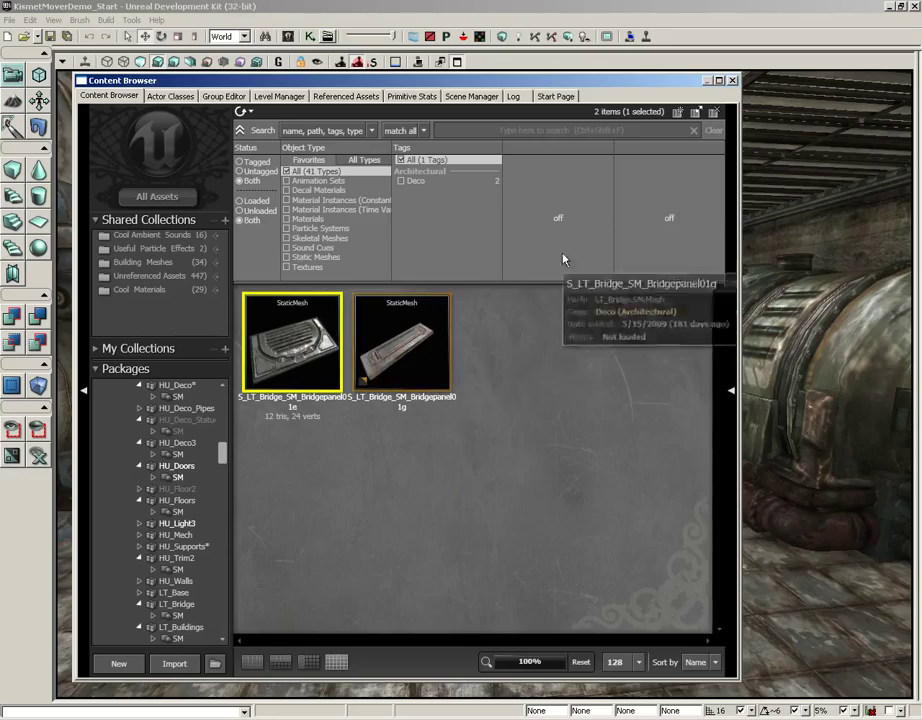
left_click(733, 81)
- Add the selected Bridgepanel01e mesh as a Mover on the room's tiled floor near the back wall
mouse_move(566, 366)
right_mouse_down()
mouse_move(570, 340)
mouse_move(566, 366)
right_mouse_up()
left_click_drag(566, 366, 558, 290)
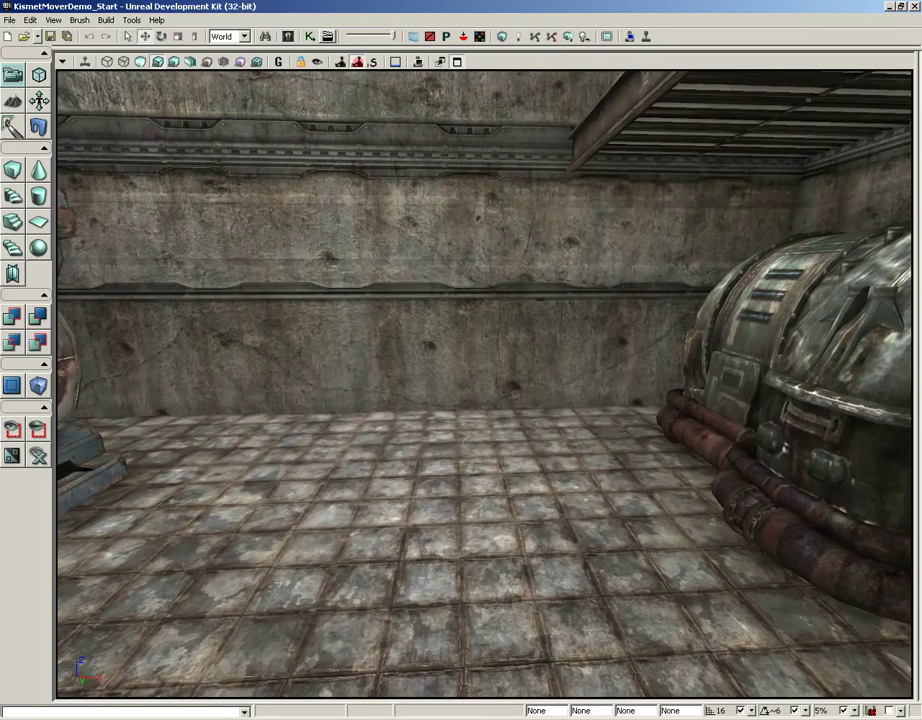
right_click(441, 430)
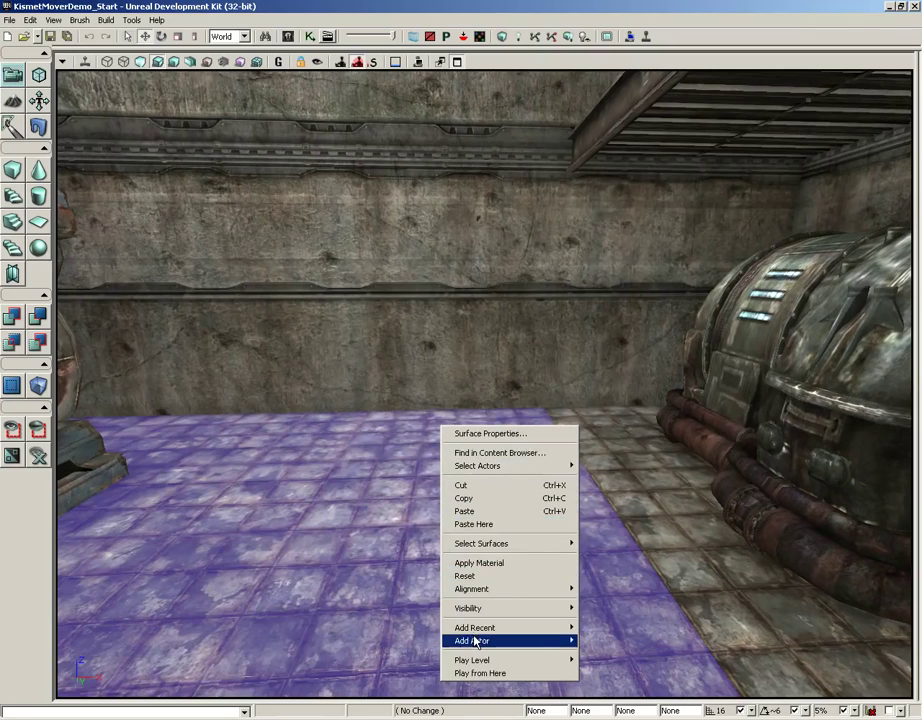
mouse_move(490, 640)
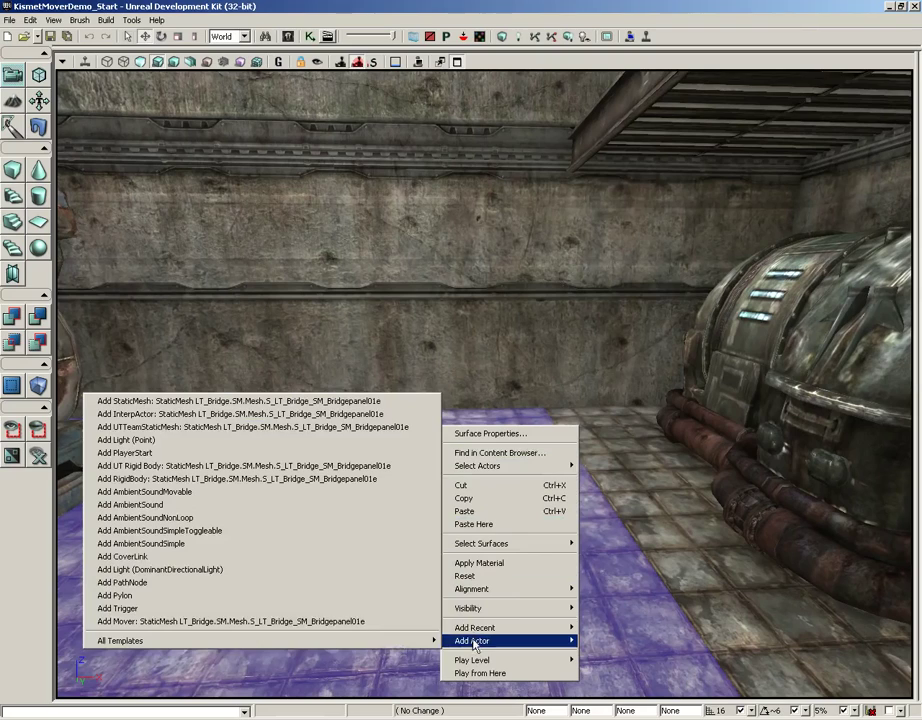
left_click(157, 621)
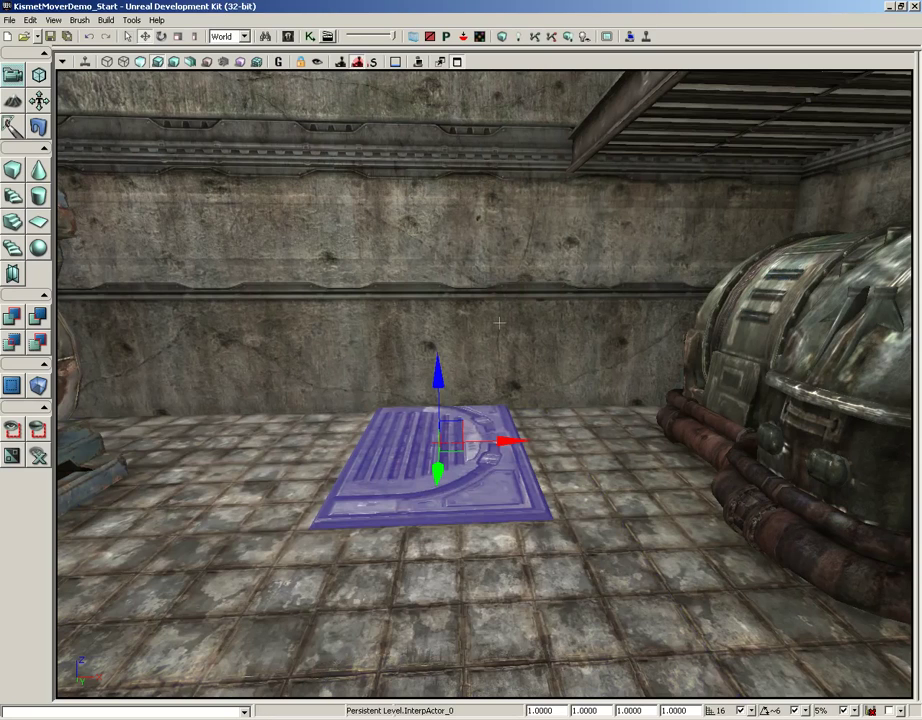
- Switch to the four-viewport layout and frame the mover closely in the top wireframe view
left_click_drag(157, 620, 500, 7)
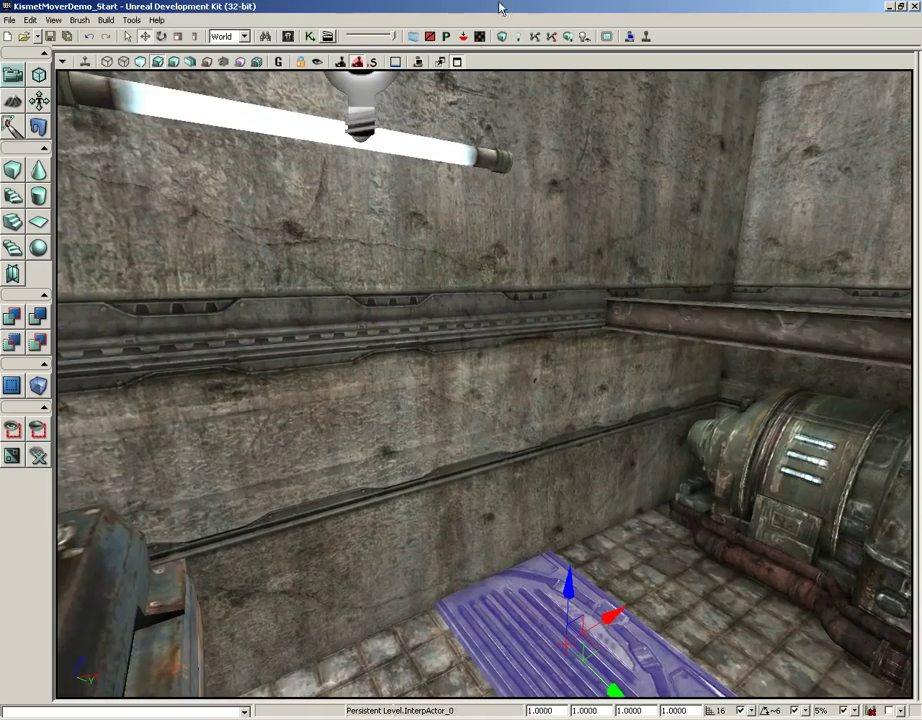
left_click(457, 61)
scroll(392, 162, "down", 3)
left_click_drag(392, 162, 407, 247)
scroll(480, 230, "up", 2)
scroll(350, 227, "up", 3)
left_click_drag(212, 205, 212, 166)
left_click_drag(306, 193, 321, 226)
right_click_drag(278, 540, 351, 530)
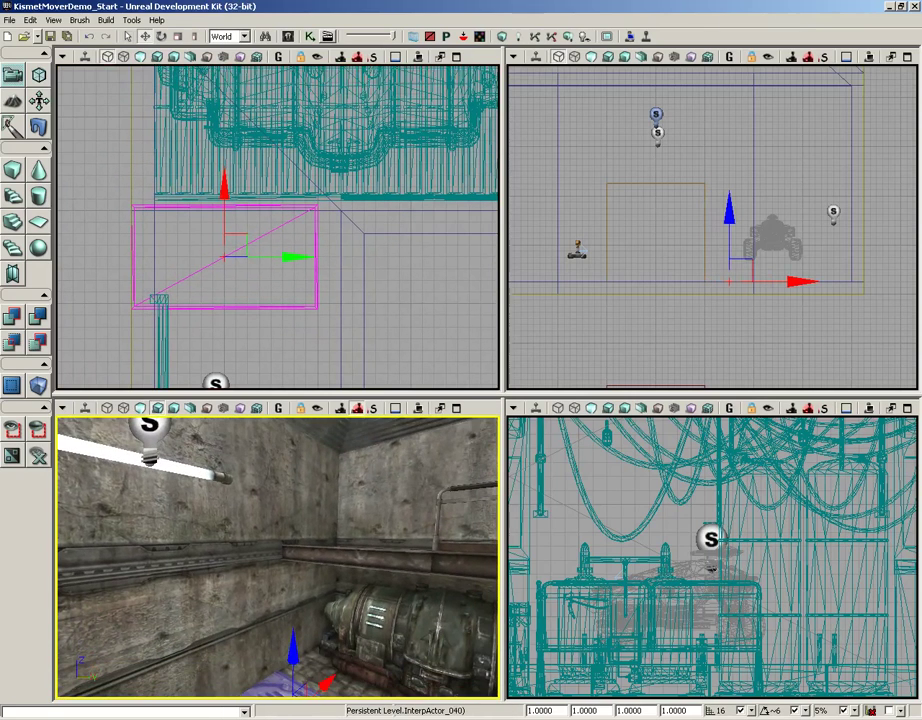
- Set the grid snap to 4 and nudge the mover slightly along the X axis in the top view
left_click(751, 711)
left_click(763, 609)
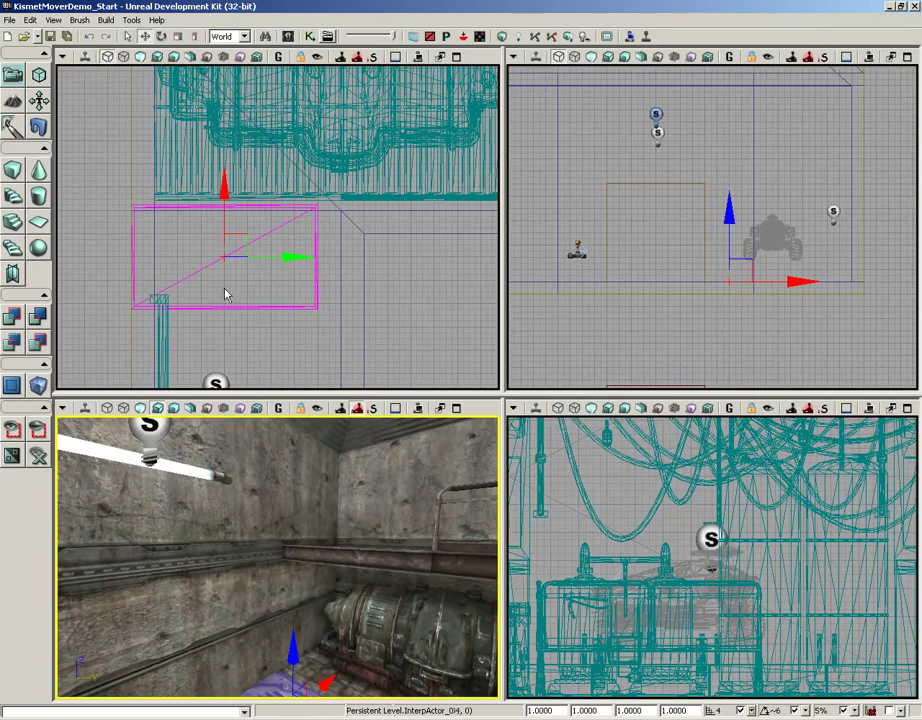
left_click_drag(224, 183, 224, 177)
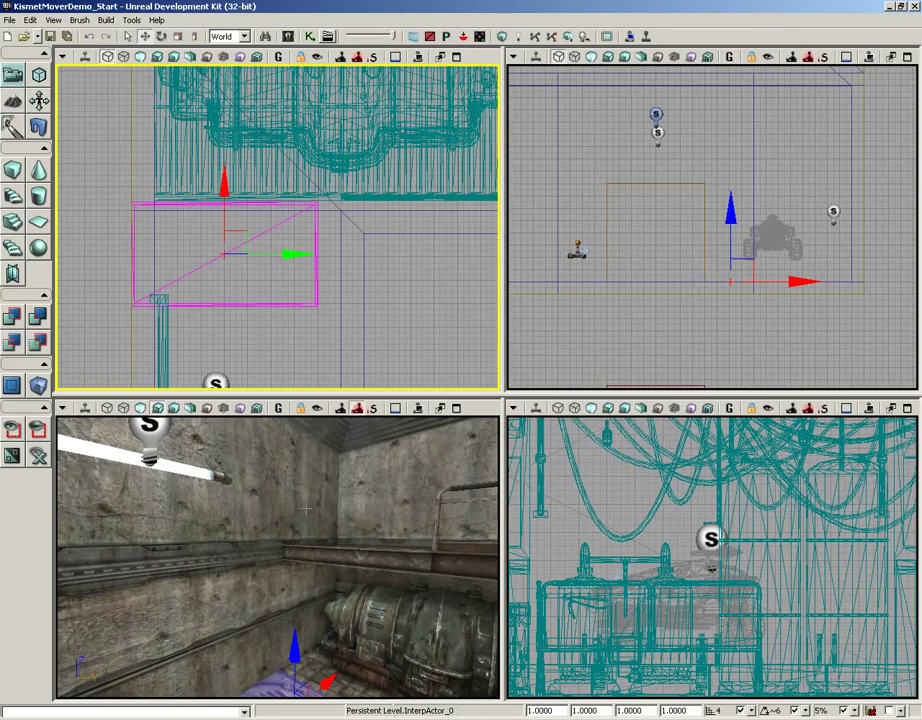
- Try shifting the mover along the X axis toward the machinery, then put it back
middle_click_drag(306, 516, 318, 600)
left_click_drag(306, 516, 302, 570)
right_click_drag(306, 516, 280, 560)
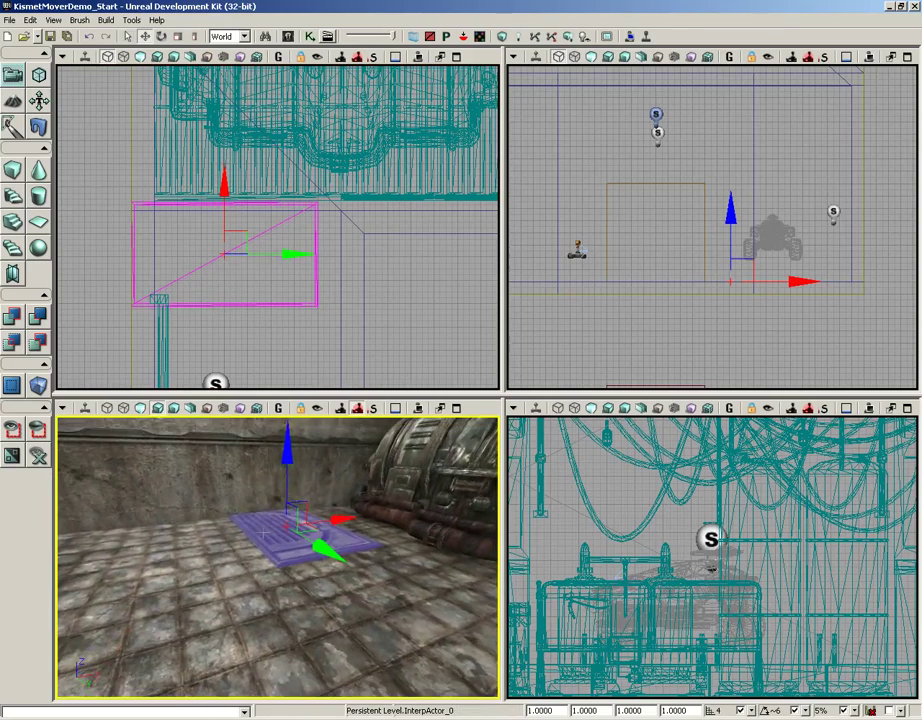
left_click_drag(254, 544, 254, 450)
right_click_drag(254, 450, 500, 432)
left_click_drag(418, 414, 438, 414)
right_click_drag(275, 664, 221, 612)
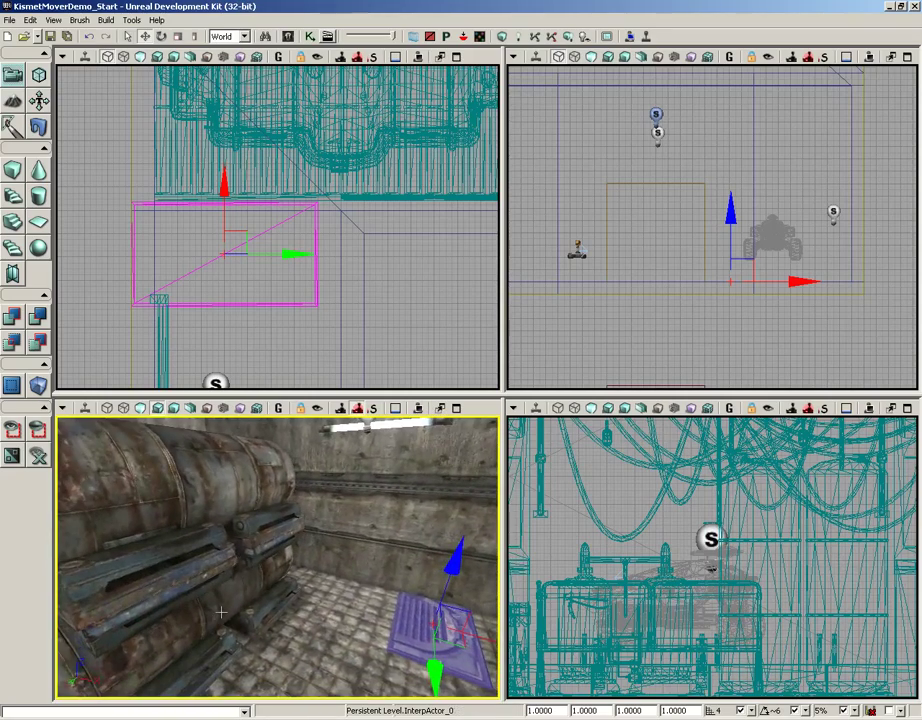
right_click_drag(258, 567, 378, 610)
left_click_drag(382, 573, 414, 574)
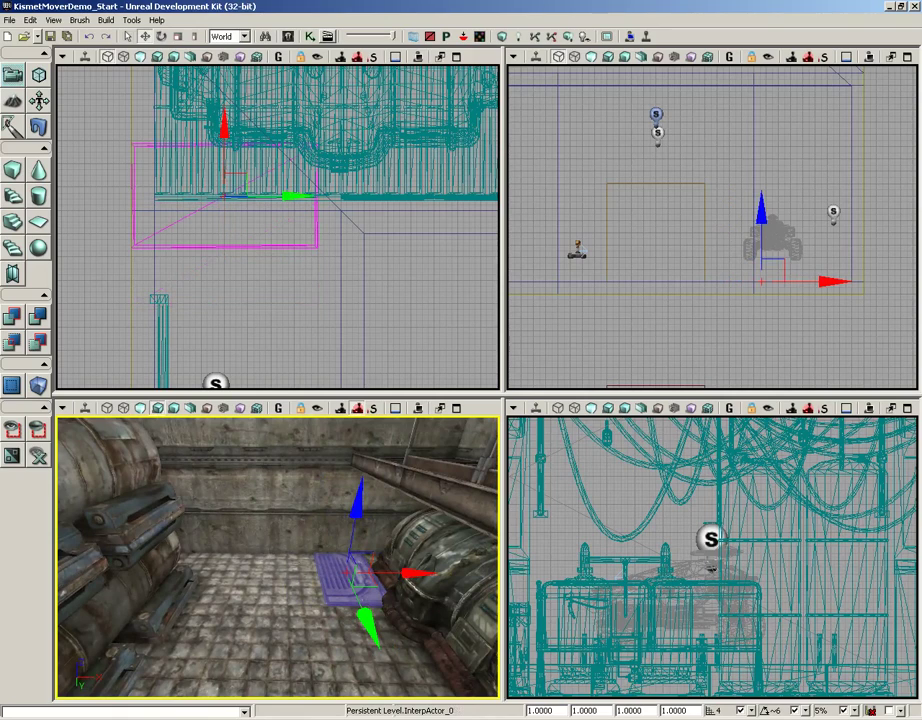
left_click_drag(414, 574, 384, 572)
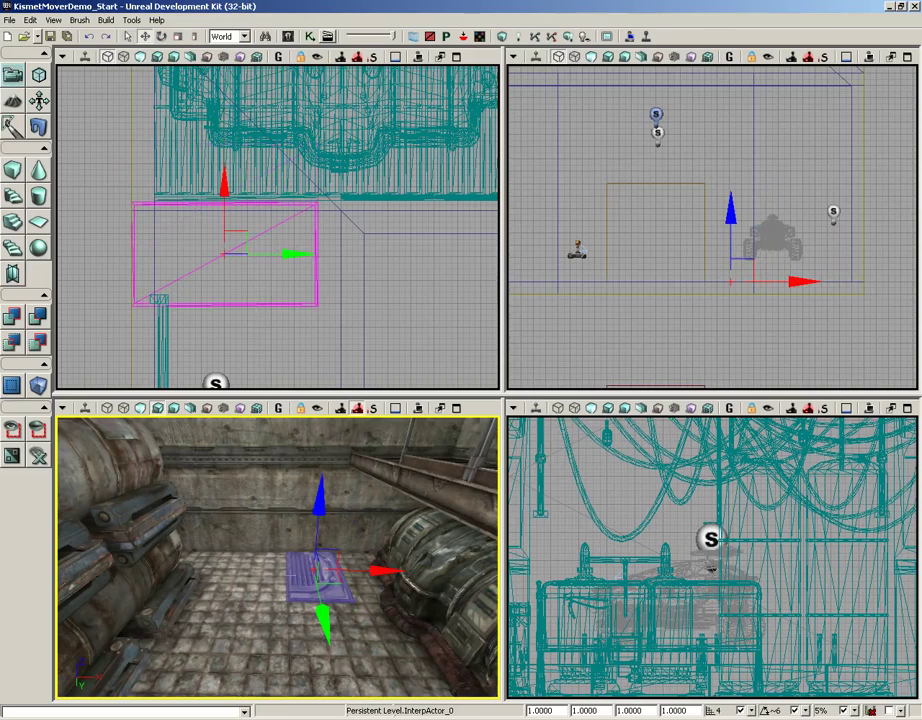
- Open Kismet and enter the mover's InterpActor_0 sequence to show its event and Matinee nodes
left_click(310, 37)
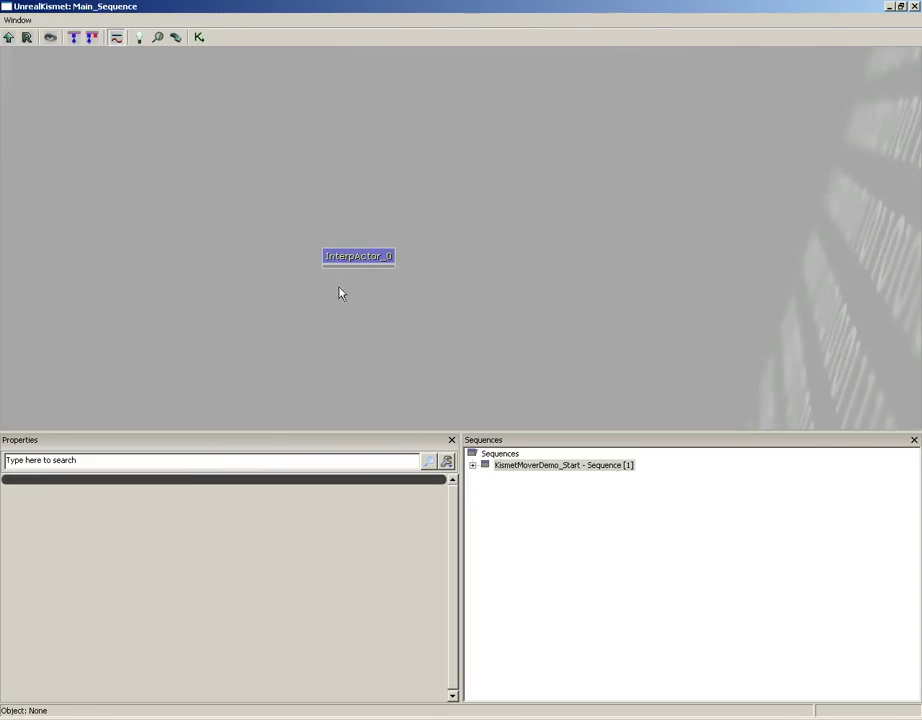
left_click(355, 258)
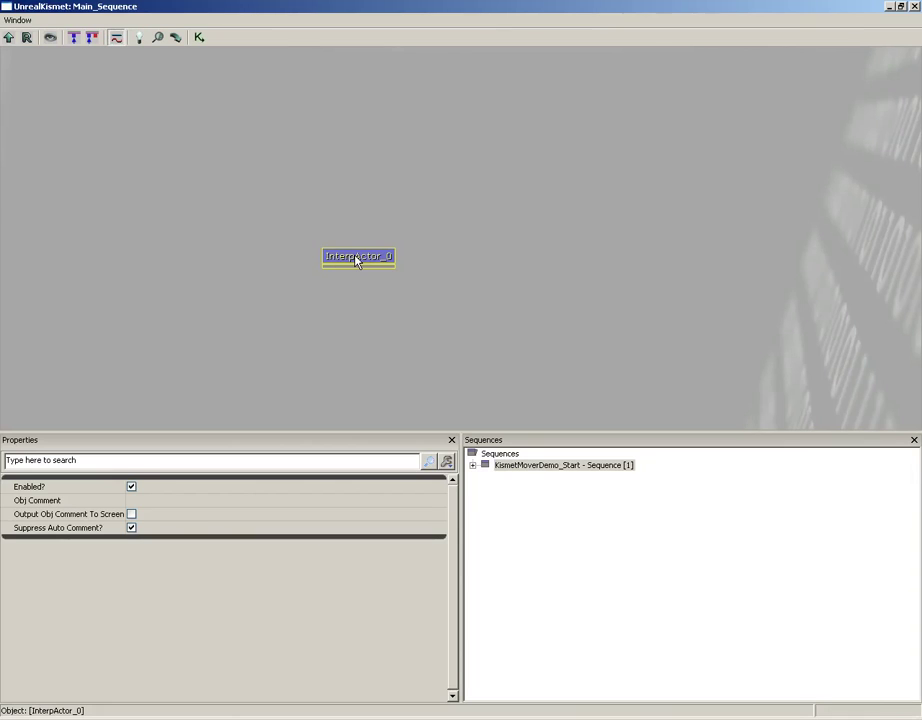
double_click(355, 258)
left_click_drag(249, 318, 462, 396)
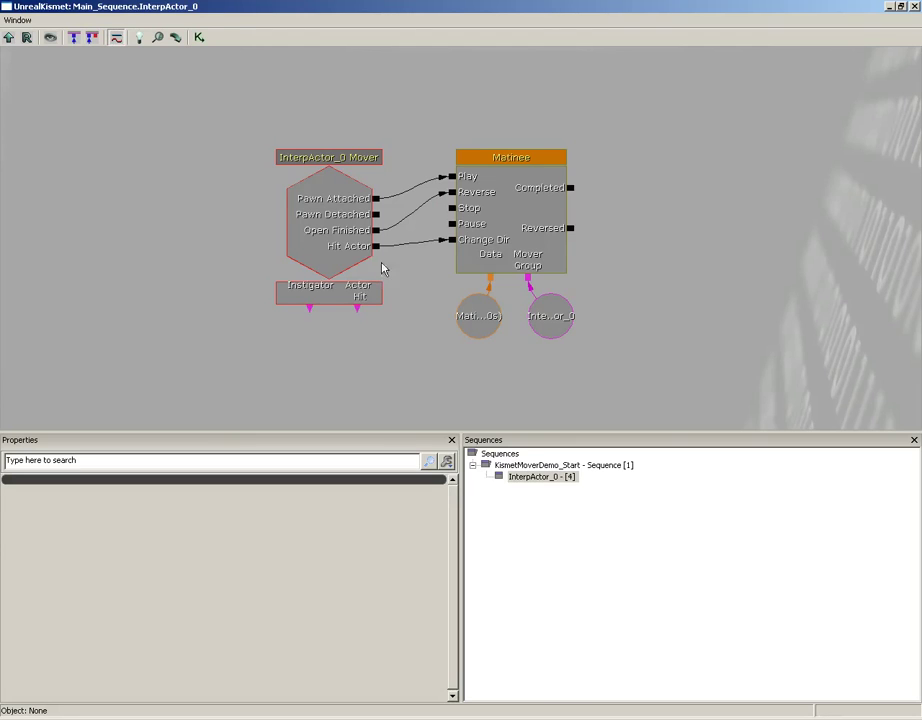
- Open the mover's Matinee node for editing and close the Kismet window behind it
left_click(496, 218)
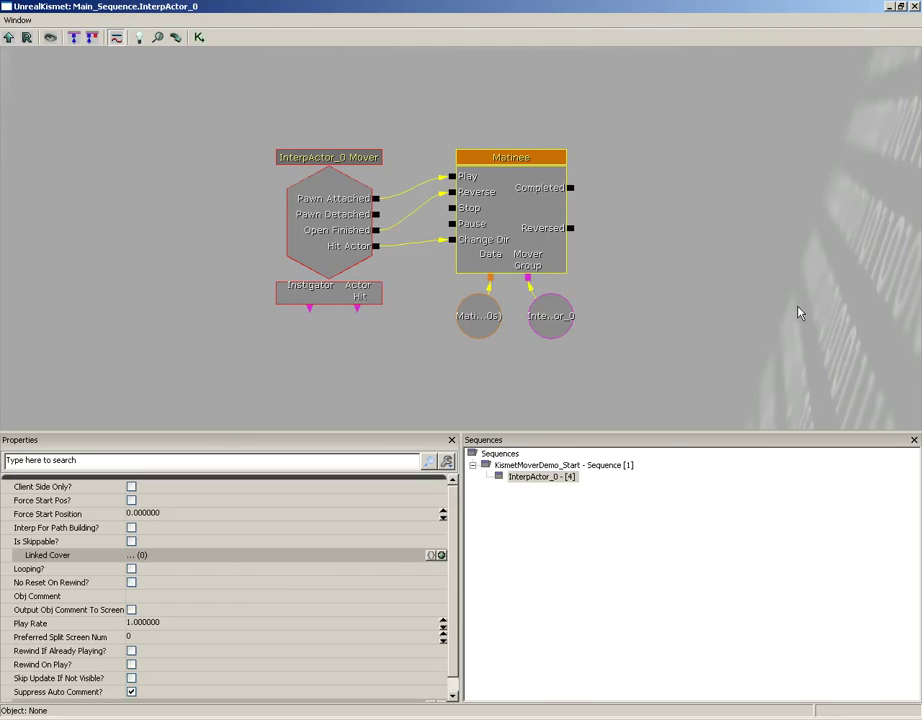
double_click(513, 207)
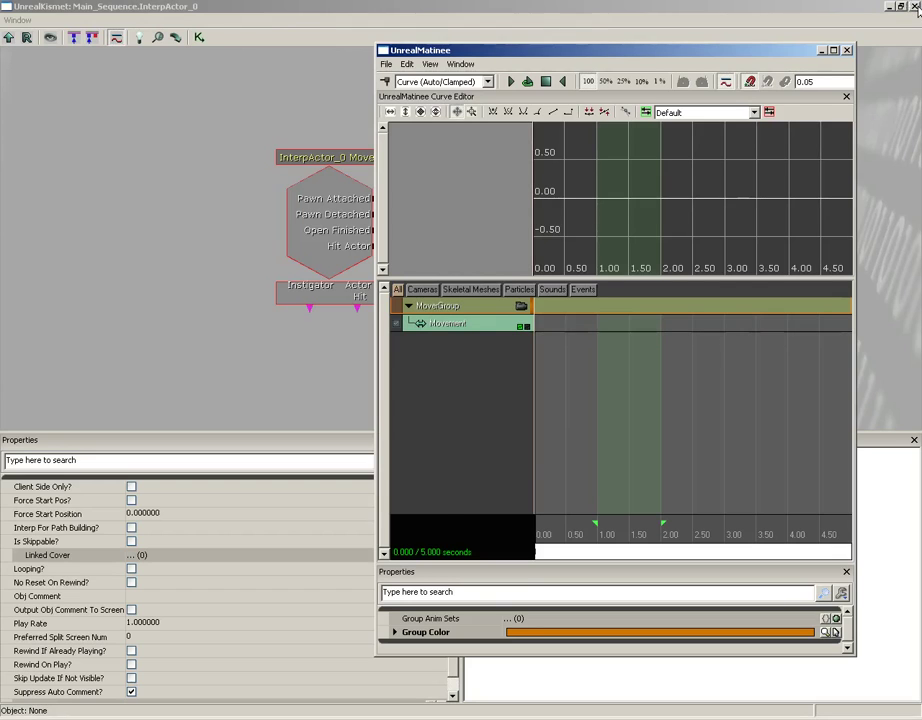
left_click(914, 7)
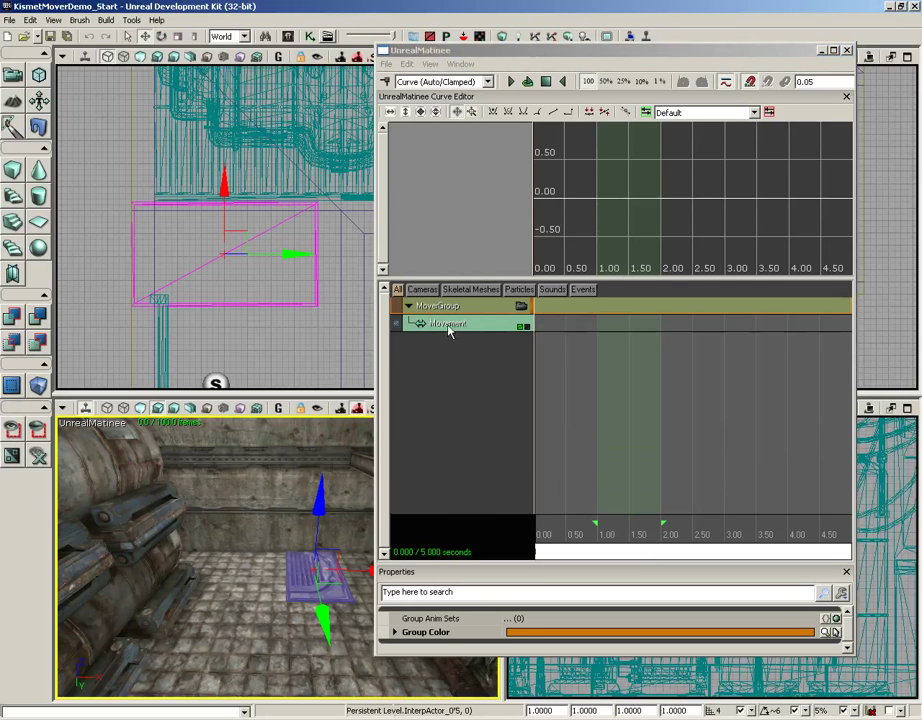
- Add a keyframe at 0.00 seconds on the MoverGroup's Movement track
left_click(487, 331)
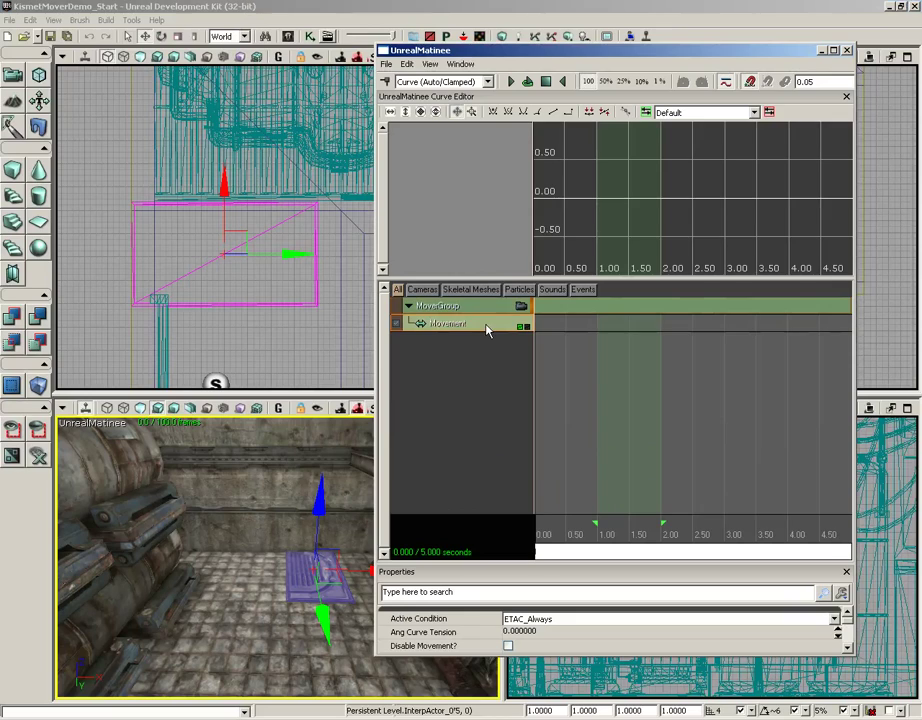
left_click_drag(629, 387, 647, 387)
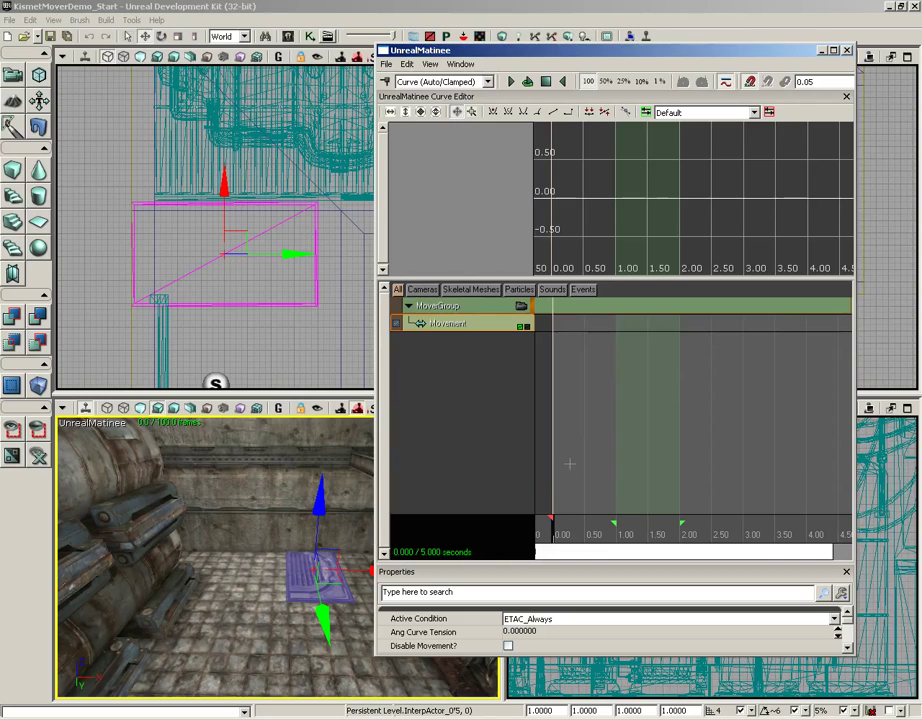
key("Return")
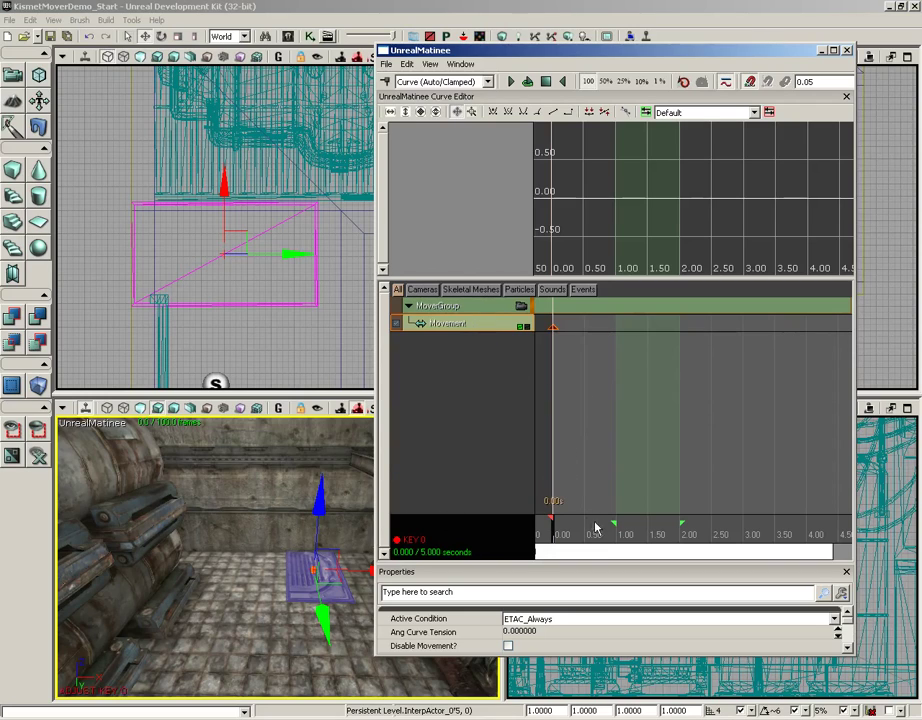
- Add a second keyframe at 2.00 seconds on the Movement track
left_click_drag(632, 538, 682, 535)
mouse_move(262, 530)
right_mouse_down()
mouse_move(277, 499)
mouse_move(271, 512)
right_mouse_up()
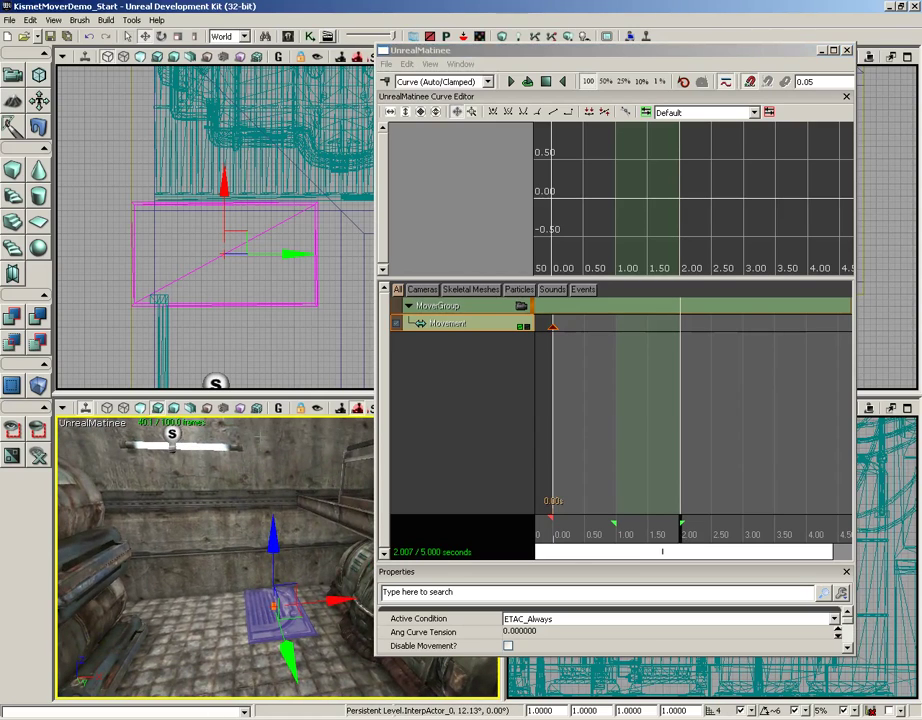
left_click_drag(280, 478, 281, 462)
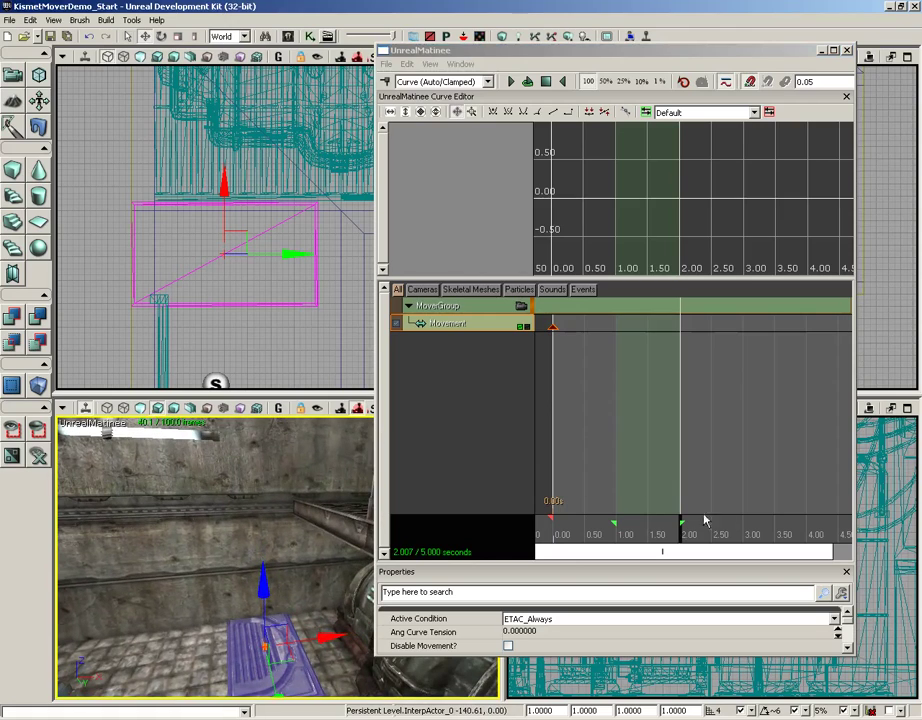
key("Return")
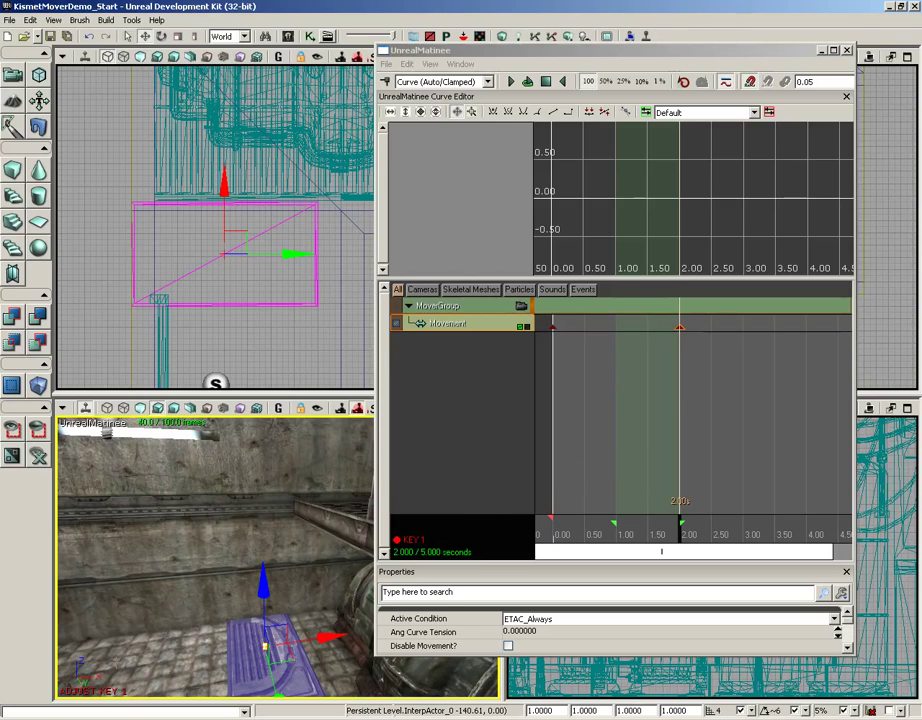
- Raise the mover about 268 units to catwalk height for the 2.00-second key, and scrub back to preview the motion
left_click_drag(263, 588, 265, 463)
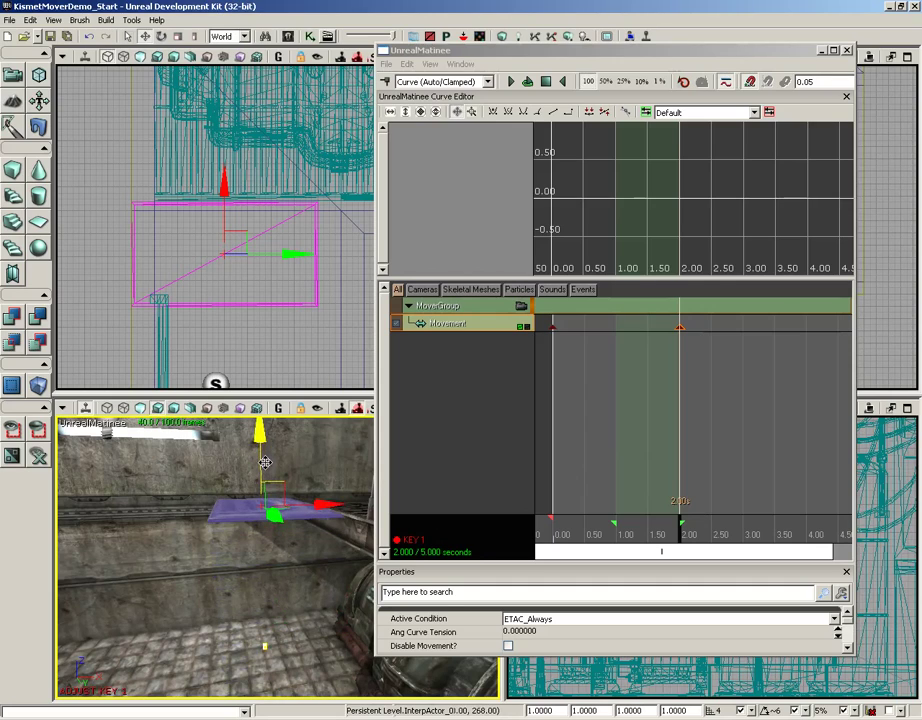
left_click_drag(208, 620, 215, 510)
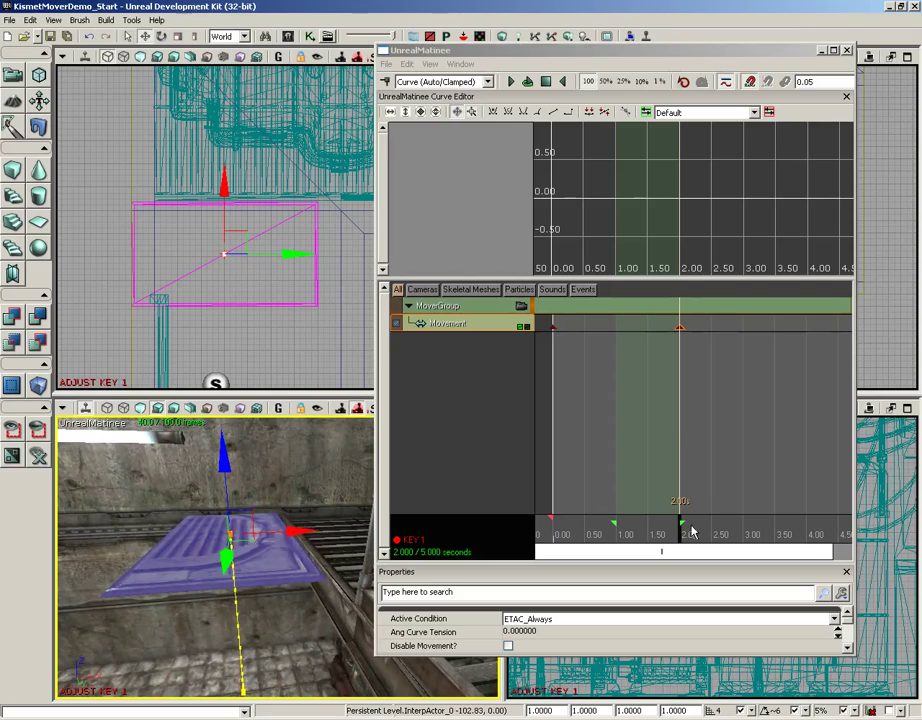
left_click_drag(690, 533, 652, 532)
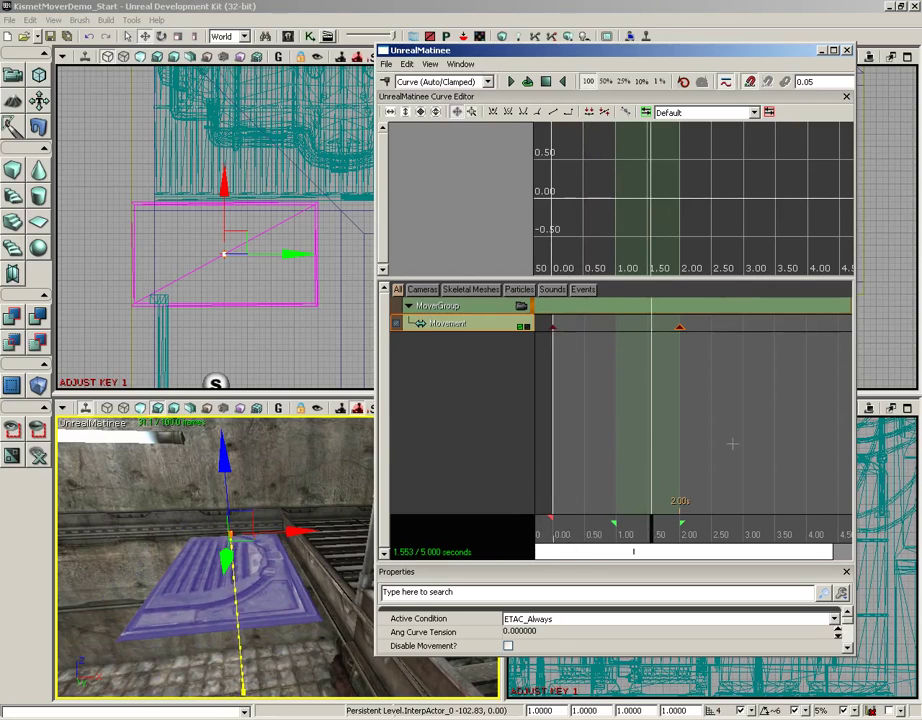
- Shorten the Matinee sequence to end at 2.00 seconds and close the Matinee editor
scroll(706, 420, "down", 4)
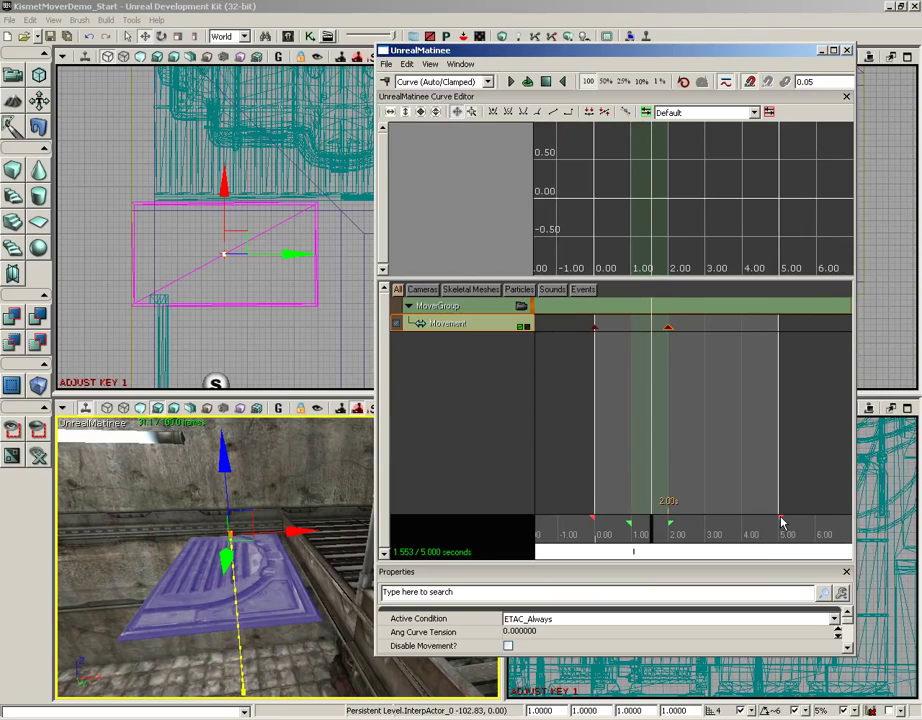
left_click_drag(781, 521, 670, 523)
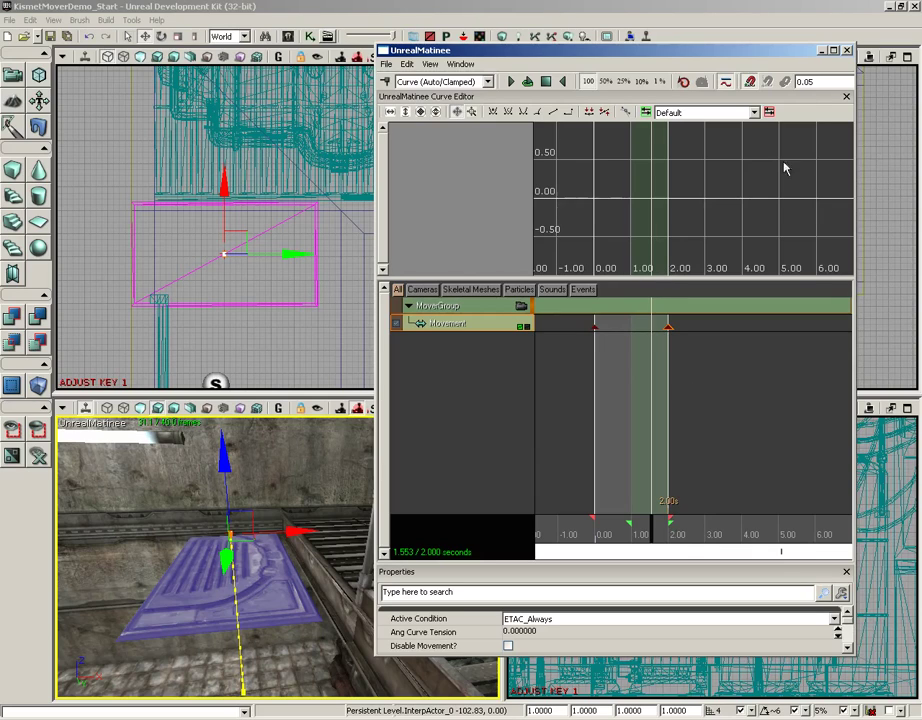
left_click(846, 50)
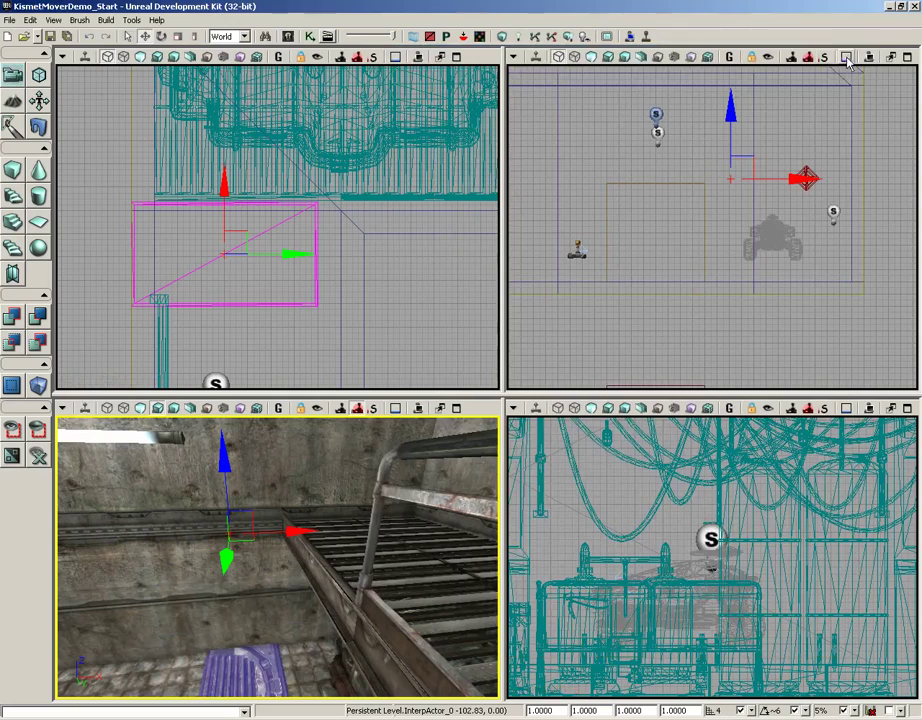
- Reopen Kismet and enter the InterpActor_0 mover sequence
left_click(224, 36)
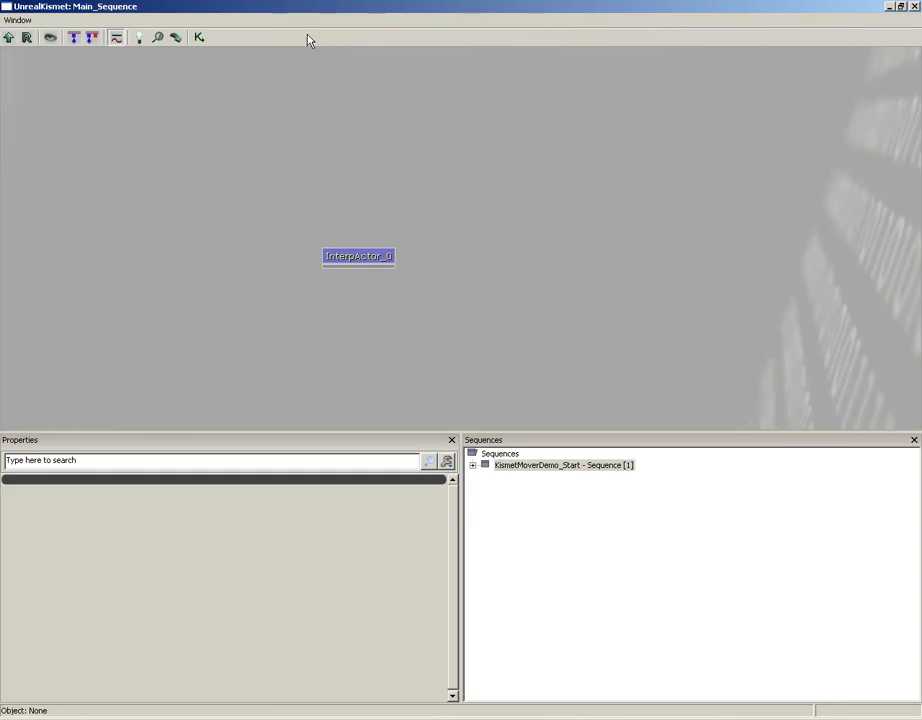
left_click(349, 258)
double_click(349, 258)
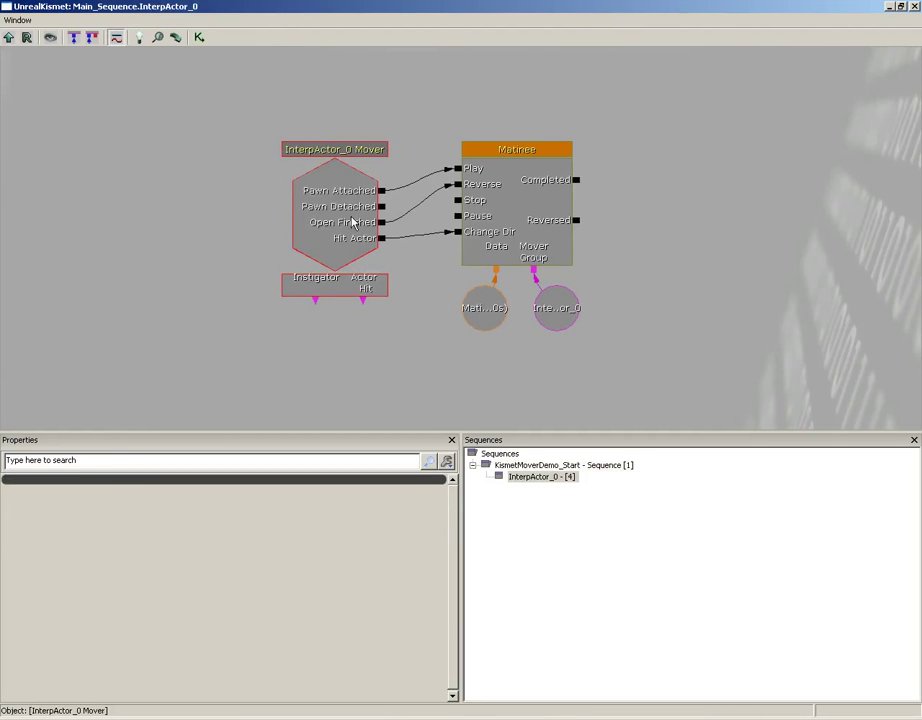
- Inspect the Stay Open Time property of the InterpActor_0 Mover event, and close Kismet
left_click(352, 222)
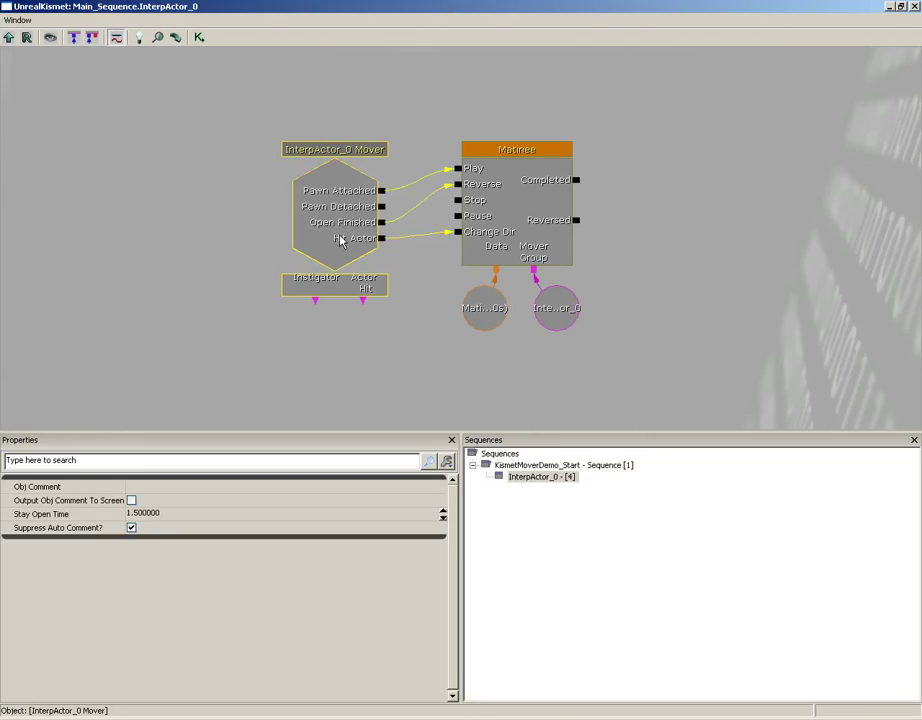
mouse_move(57, 518)
left_click(155, 514)
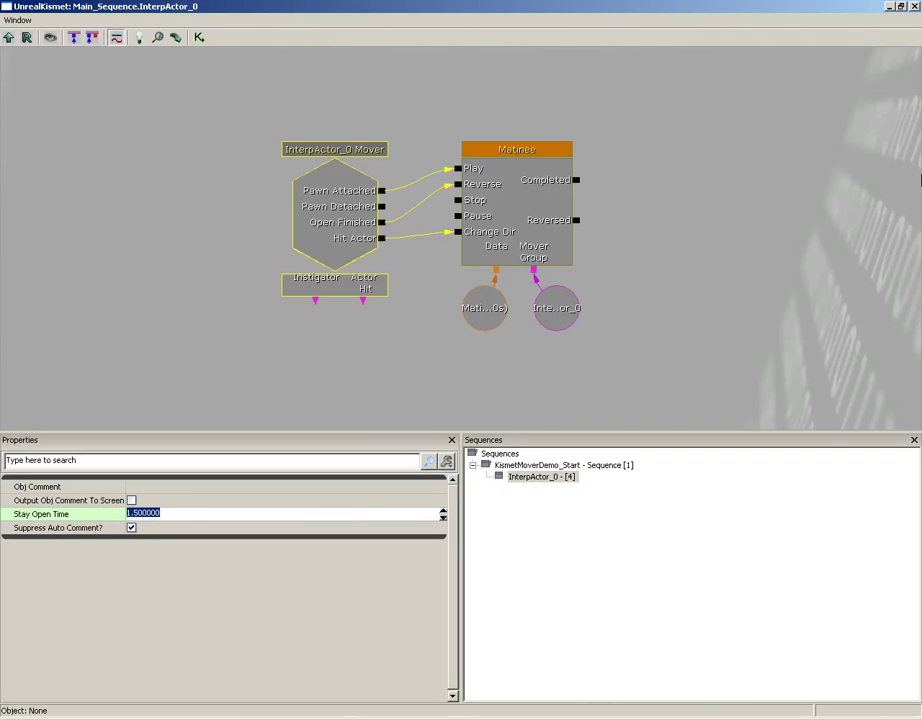
left_click(914, 6)
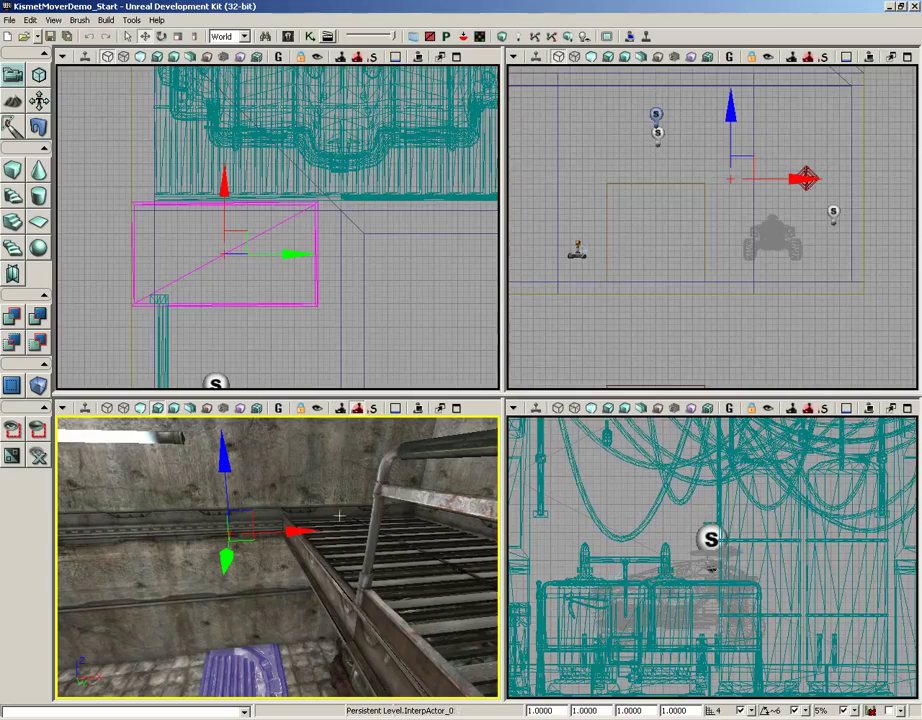
- Play the level from the floor beside the lift platform, walk onto the platform to test it, and end the play session
right_click_drag(341, 516, 300, 620)
right_click(132, 655)
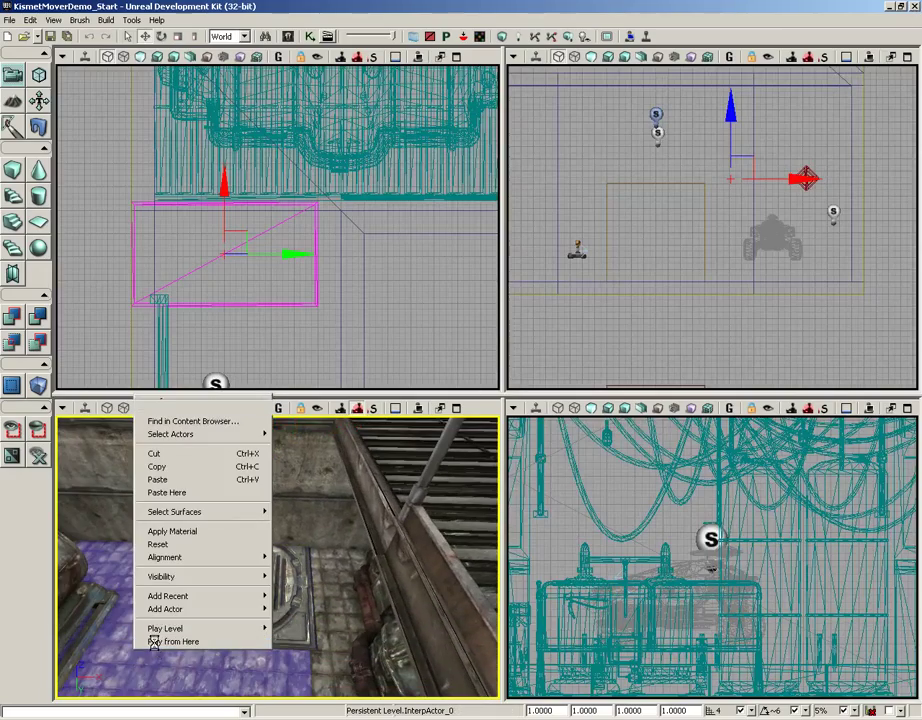
left_click(150, 642)
key("w")
key("s")
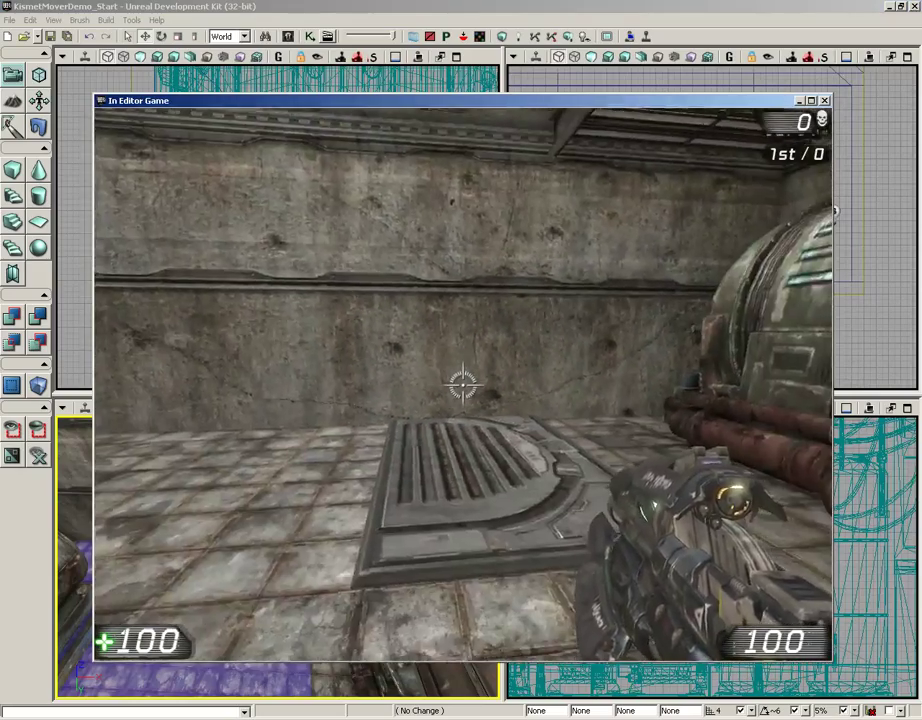
key("w")
key("w")
key("s")
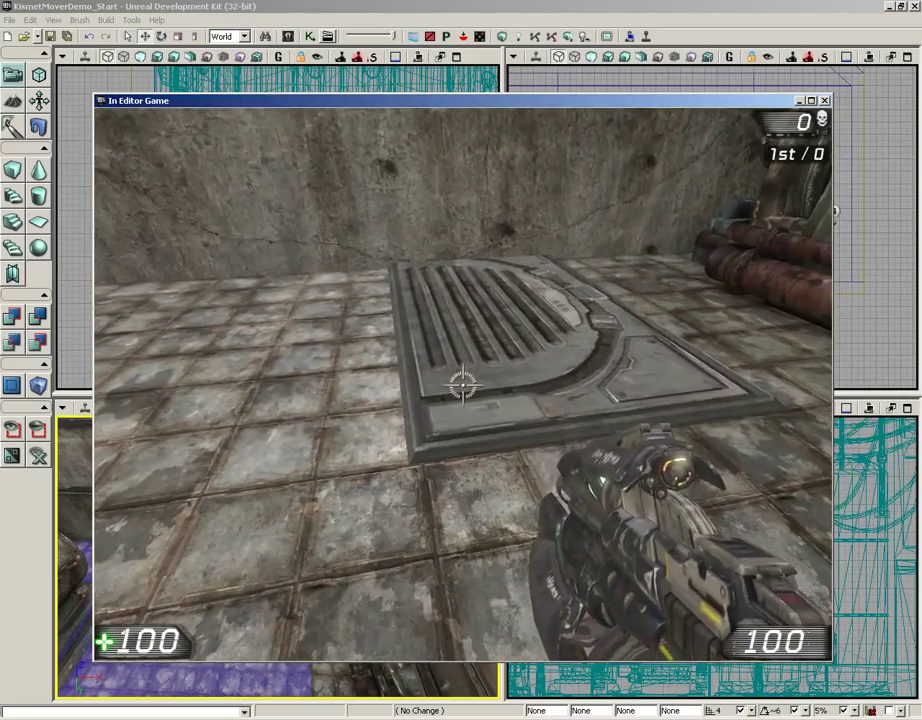
key("w")
key("Escape")
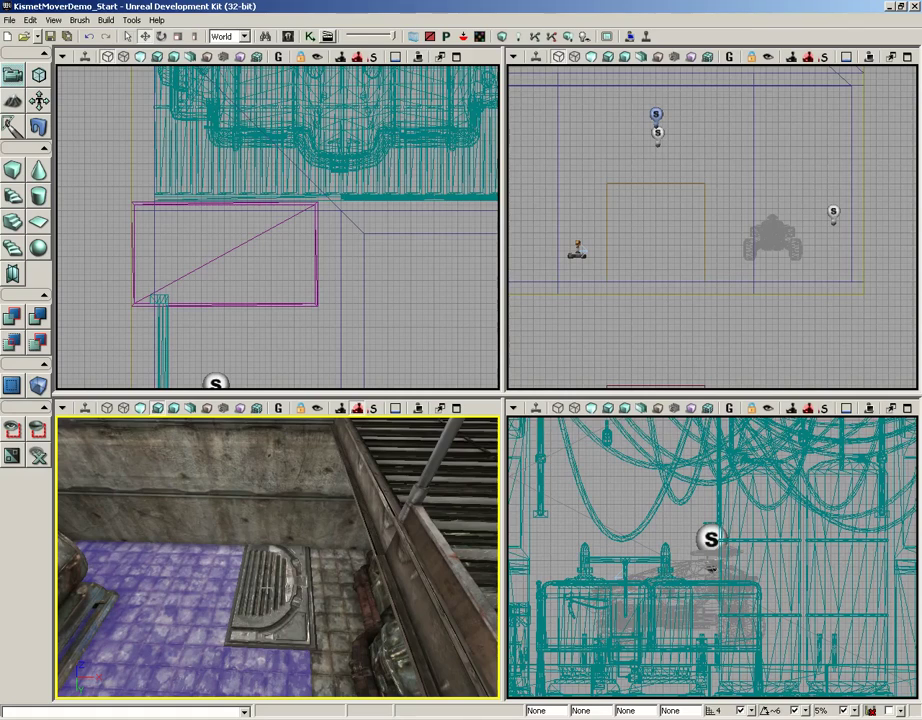
- Set the lift platform's Collision Type to COLLIDE_BlockAll in its actor properties and close them
left_click(285, 575)
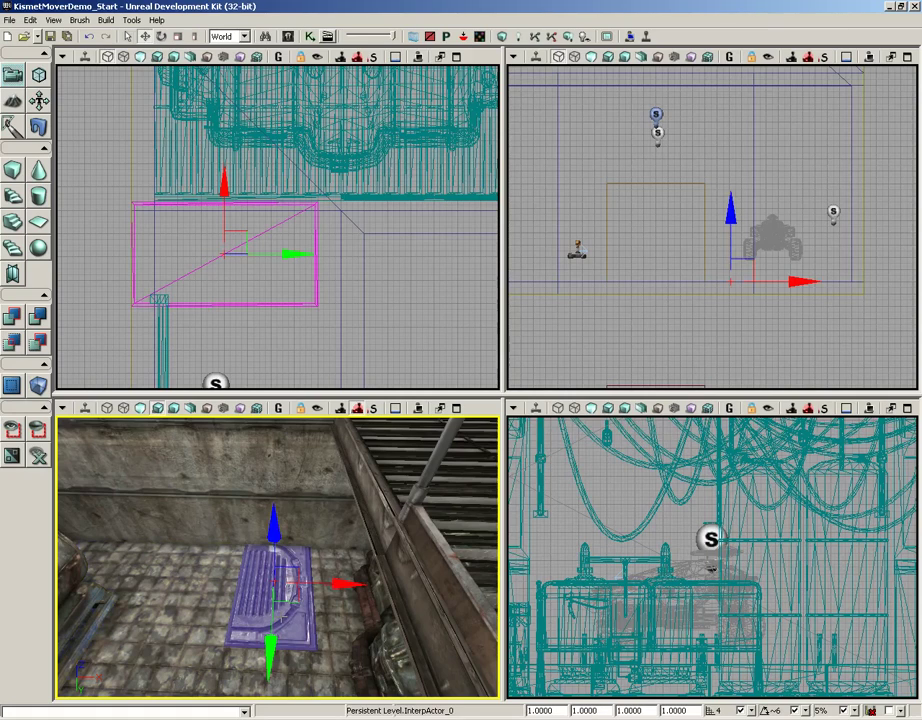
key("F4")
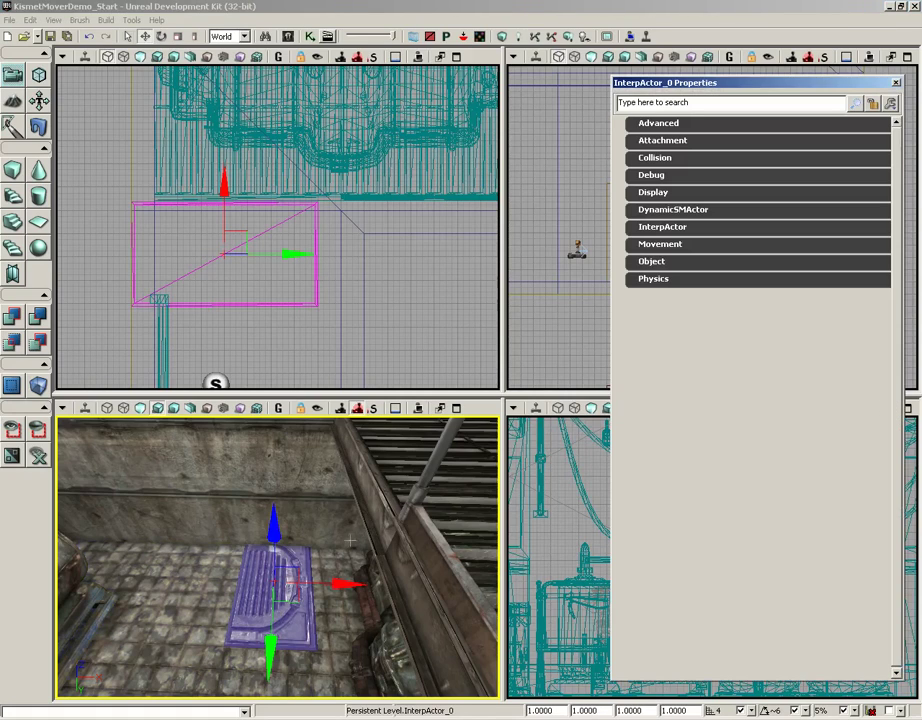
left_click(654, 158)
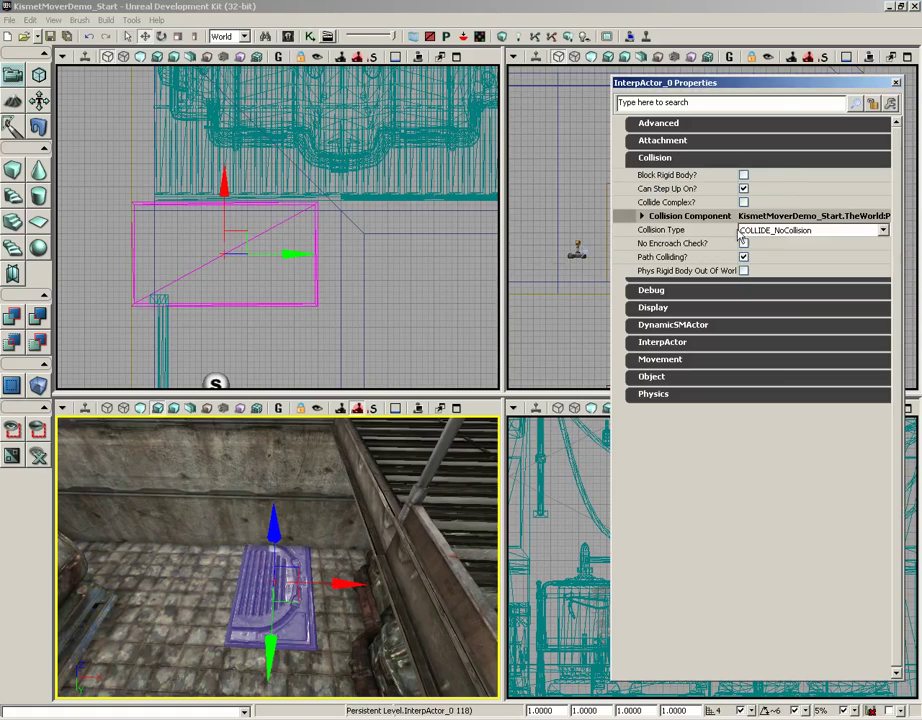
left_click(806, 232)
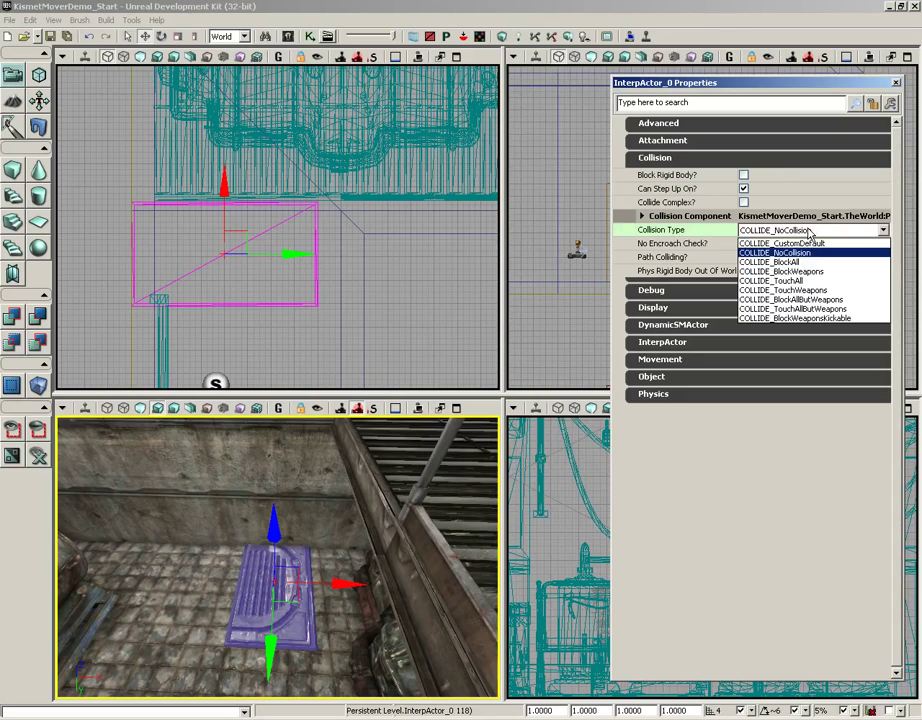
left_click(765, 262)
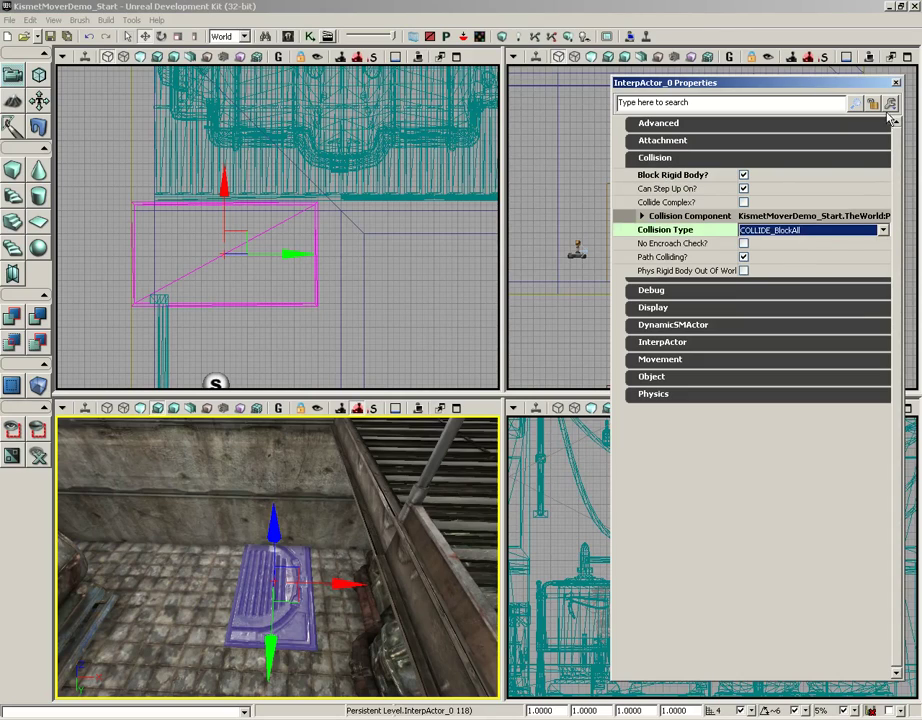
left_click(896, 83)
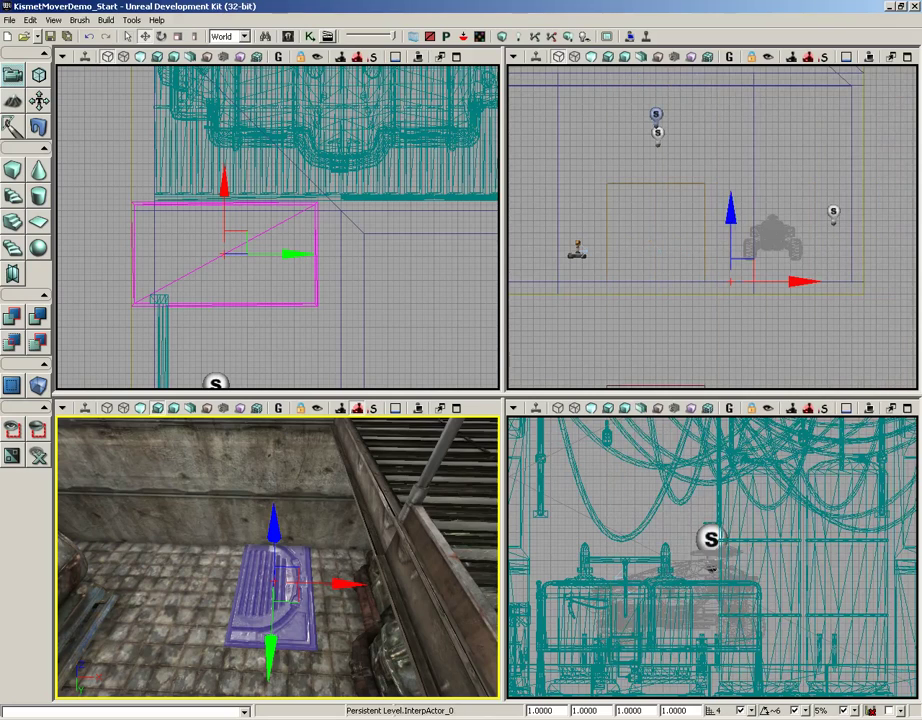
- Play the level from the floor near the lift again, ride the platform up, and walk along the catwalk
right_click(130, 422)
left_click(160, 652)
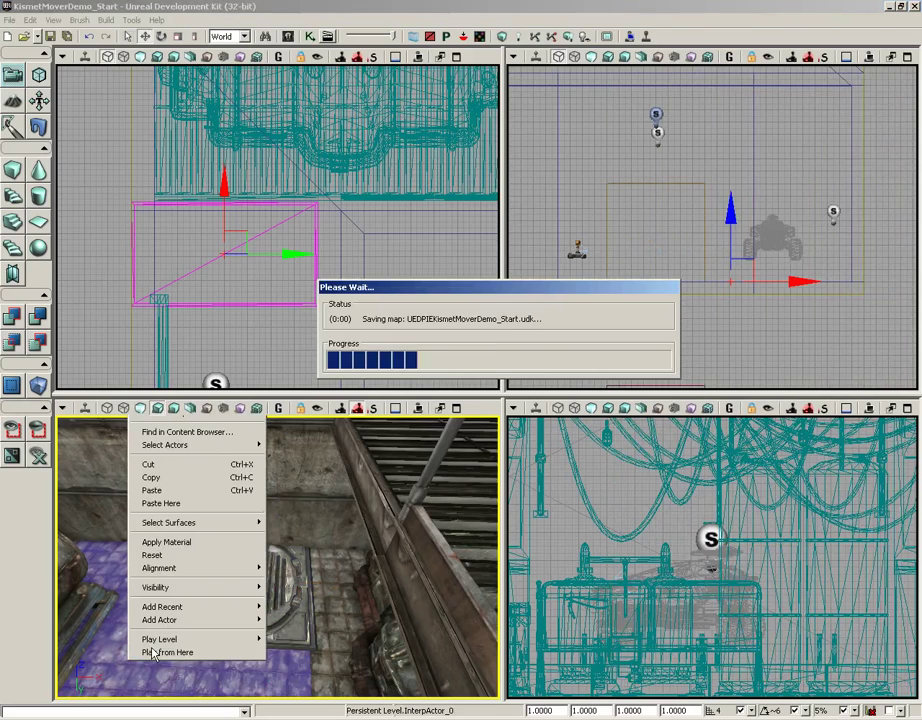
key("w")
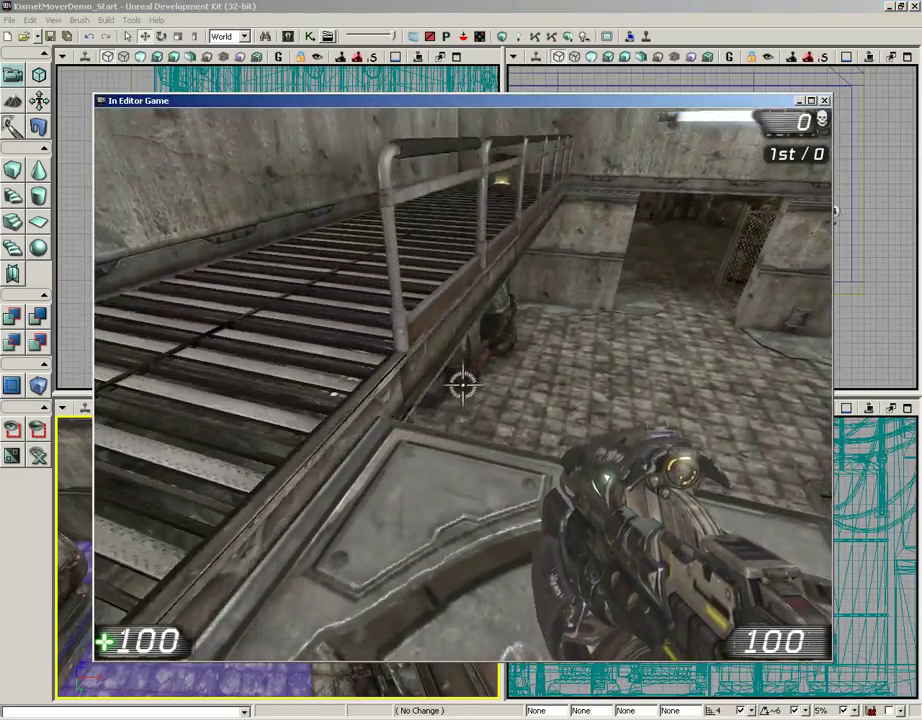
key("a")
key("w")
key("w")
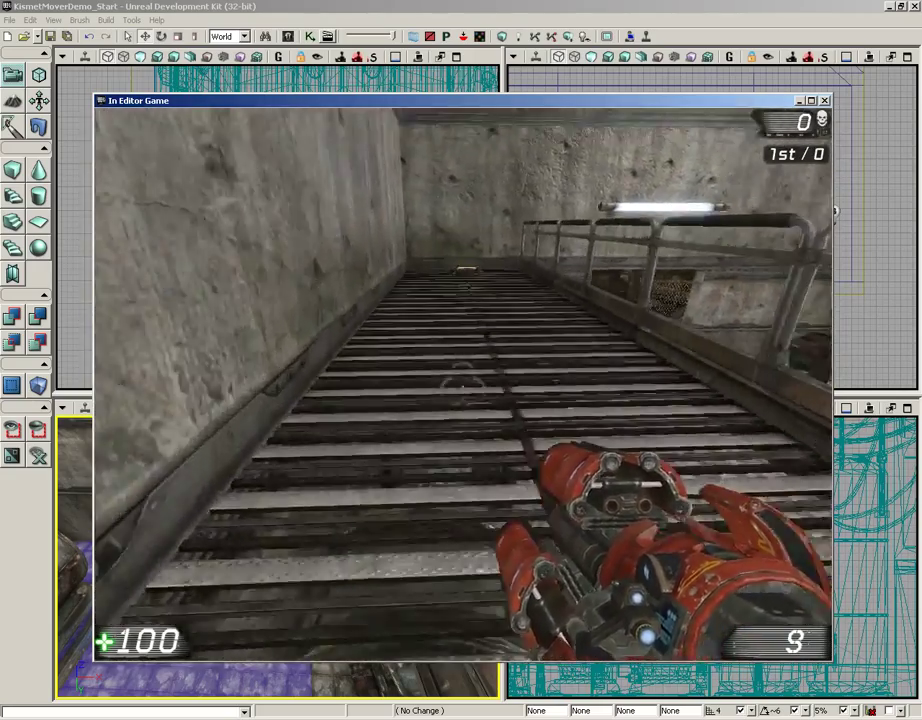
key("w")
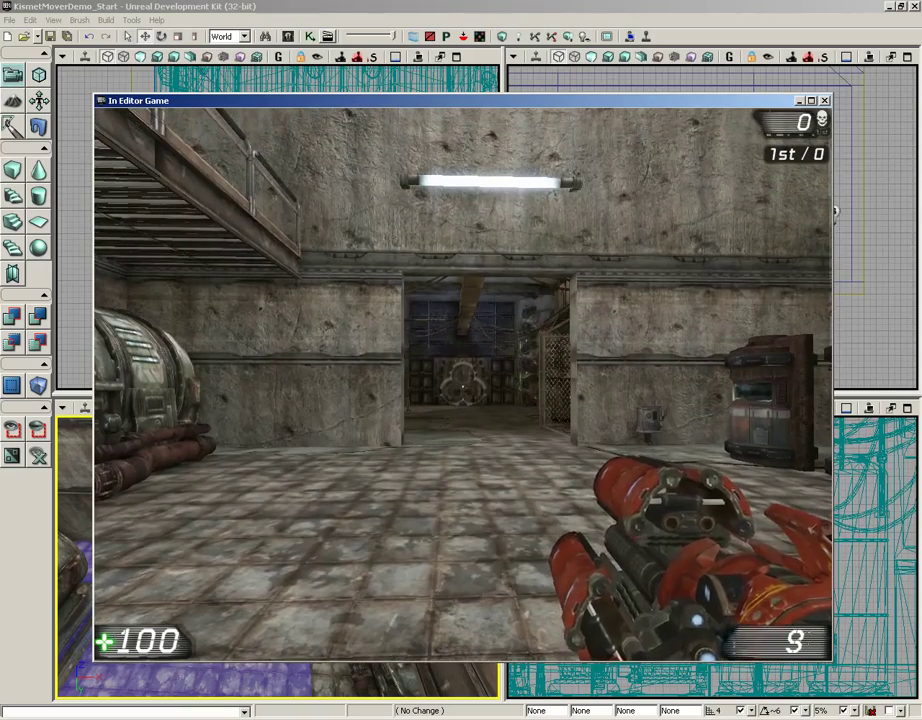